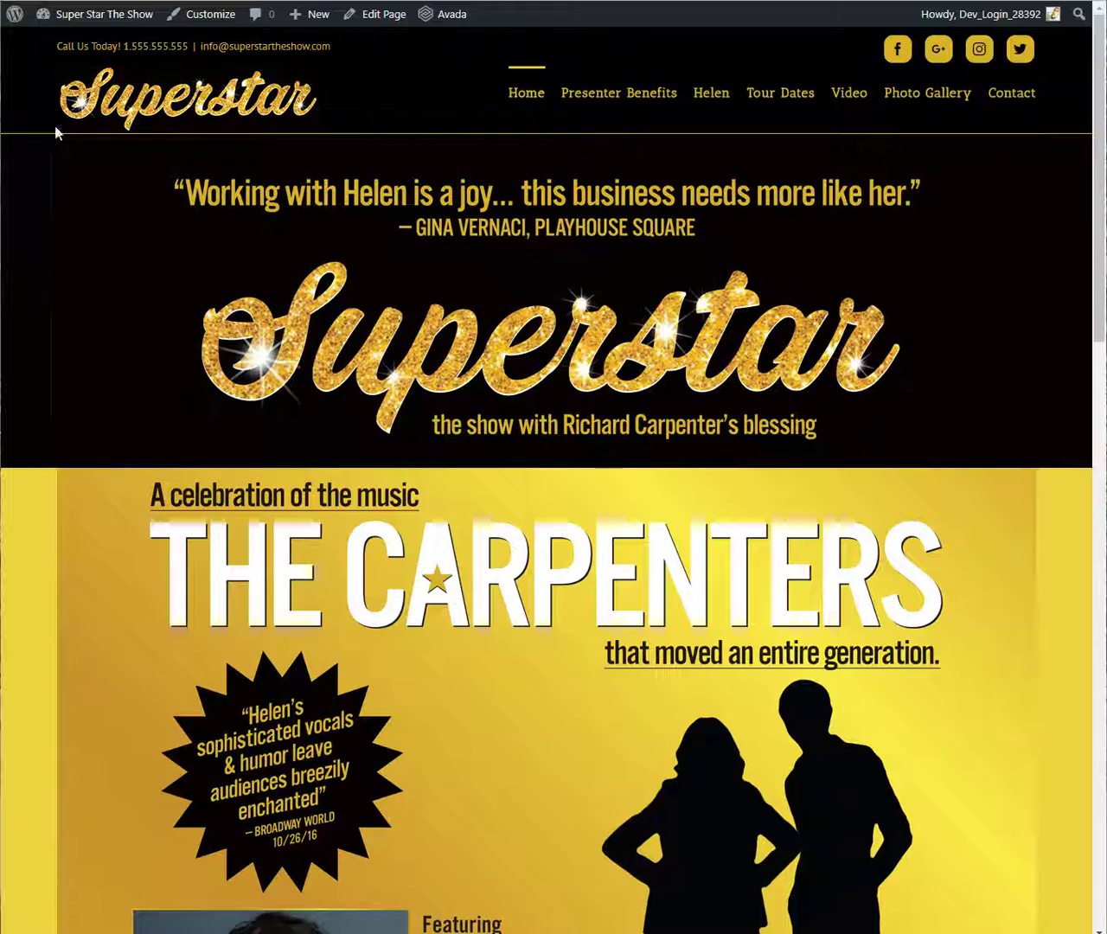
Look through the Superstar home page and return to its header.
scroll(654, 558, "down", 7)
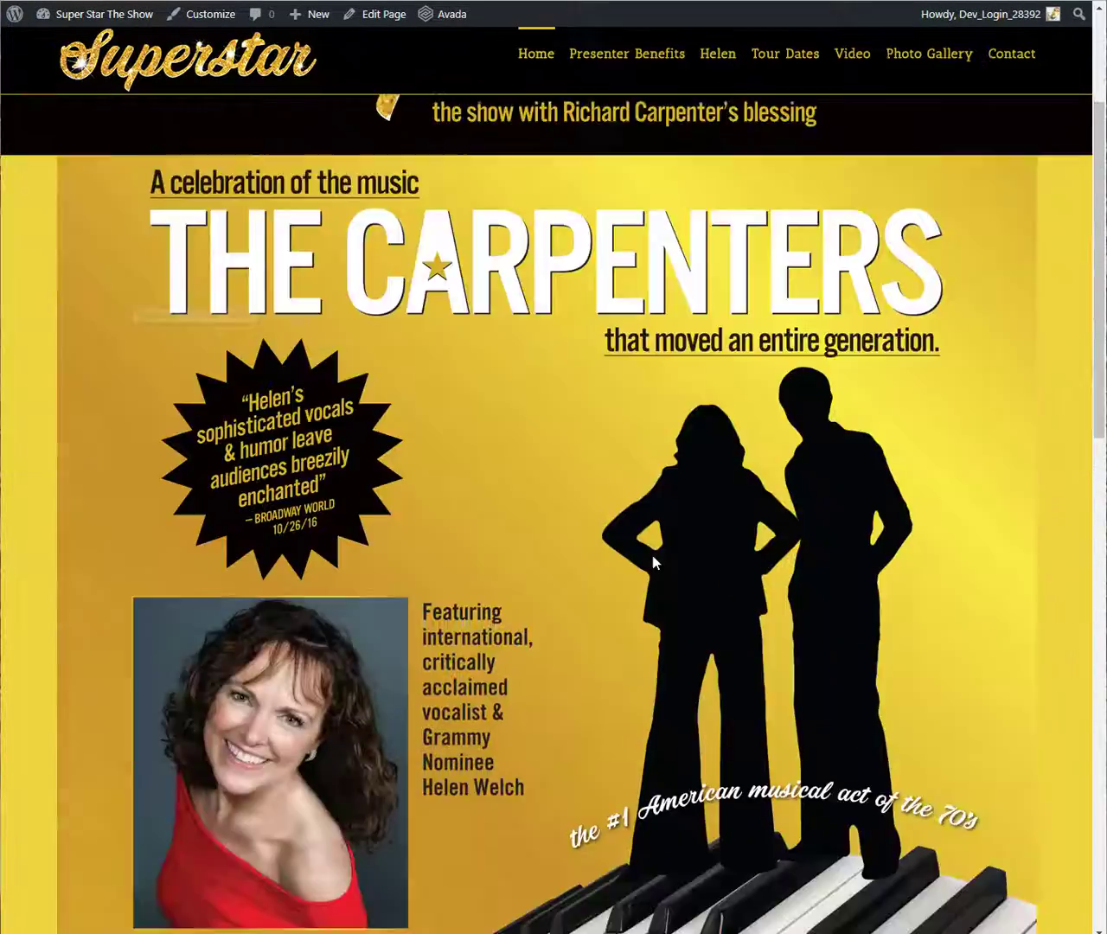
scroll(653, 516, "down", 10)
scroll(657, 536, "up", 15)
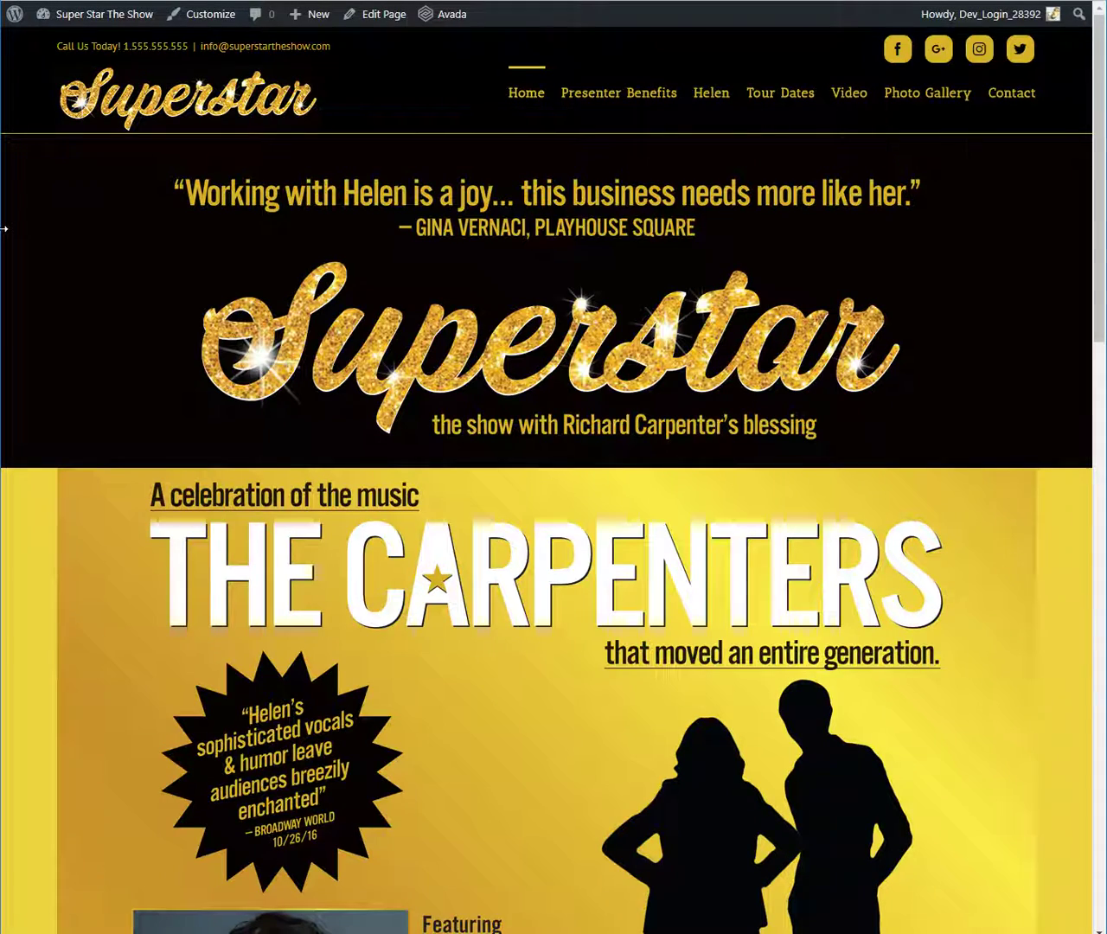
Check the header at a narrow browser width, expand and collapse the mobile navigation, and widen the window again.
left_click_drag(4, 229, 442, 282)
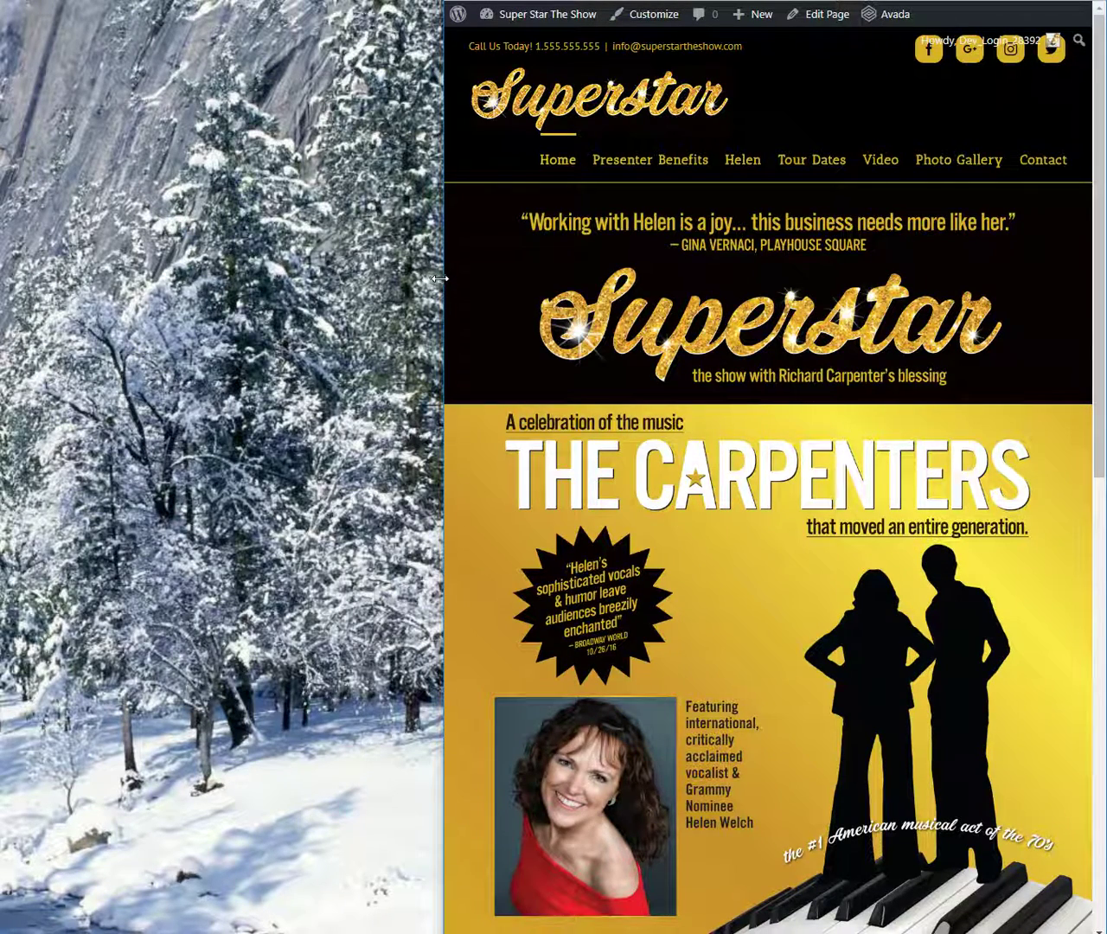
left_click_drag(440, 278, 457, 343)
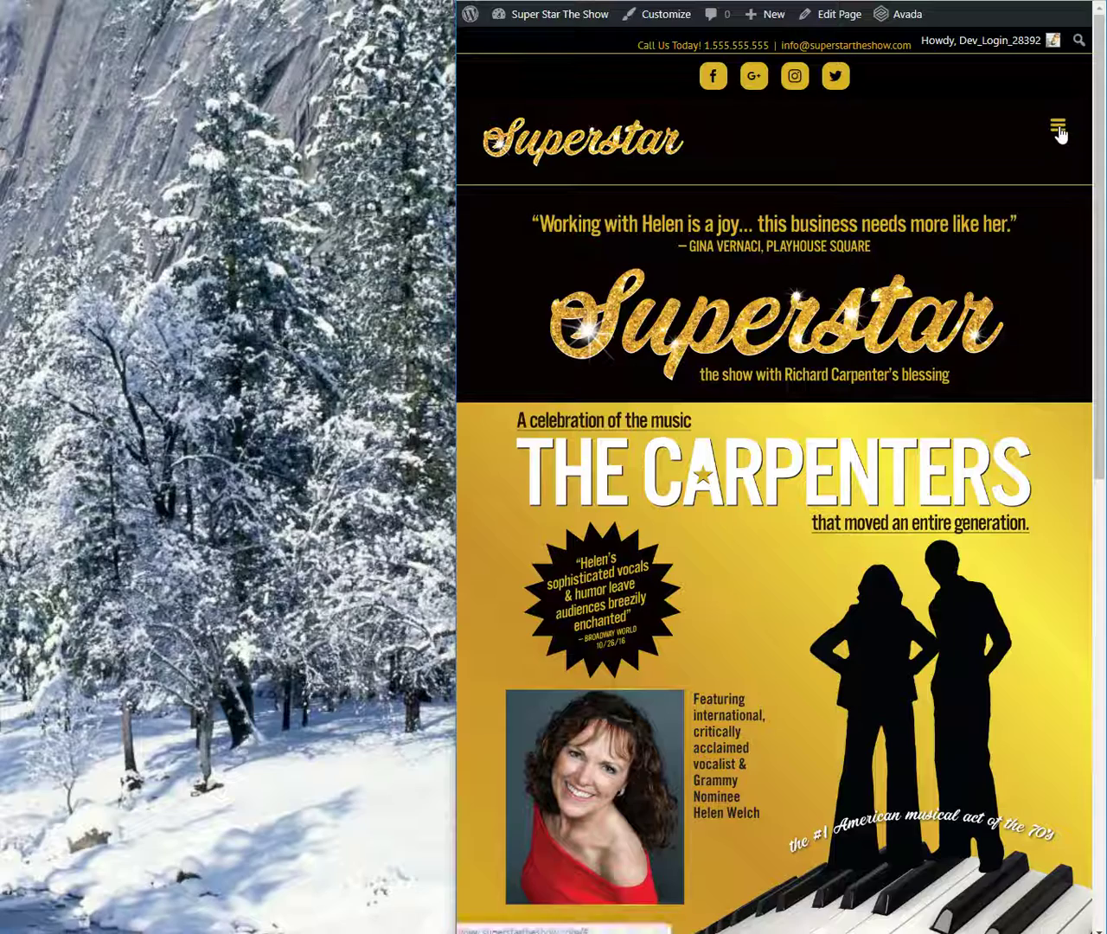
left_click(1058, 131)
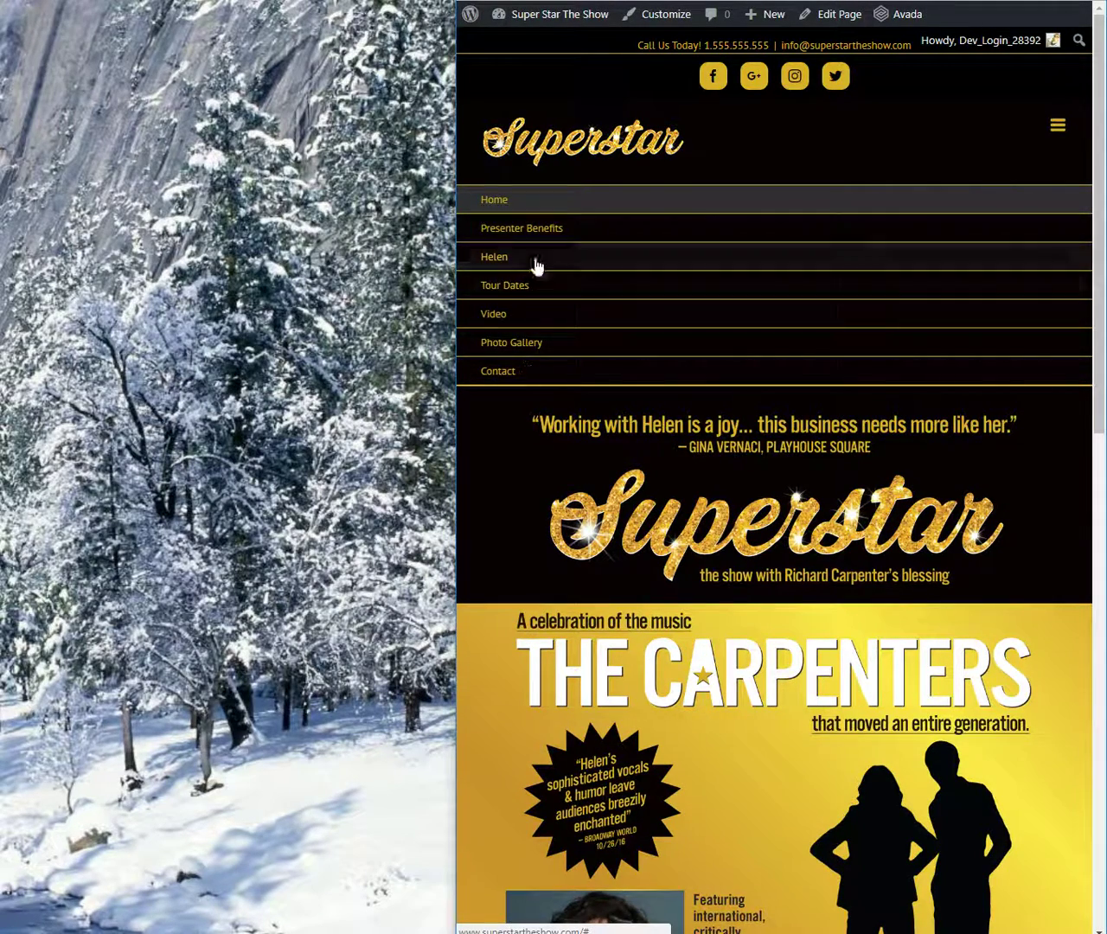
left_click(1058, 130)
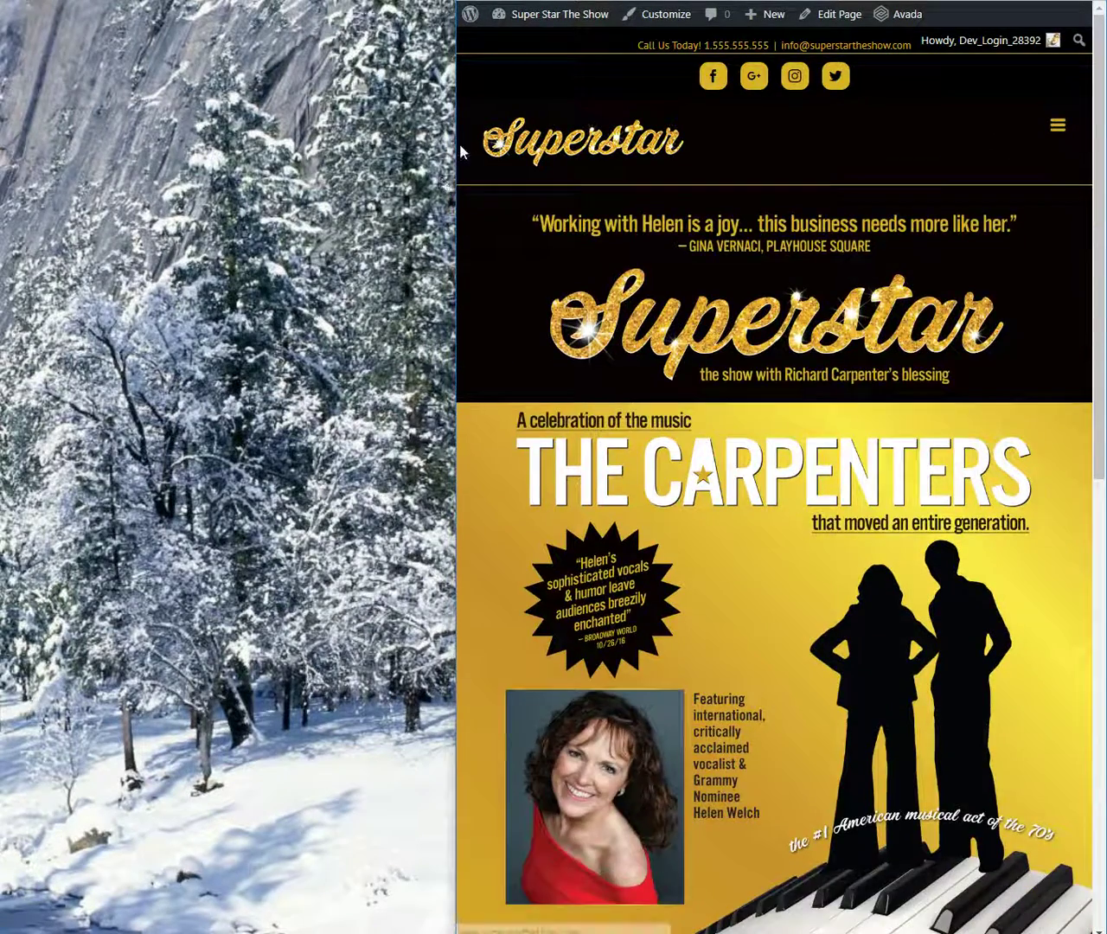
left_click_drag(459, 143, 68, 157)
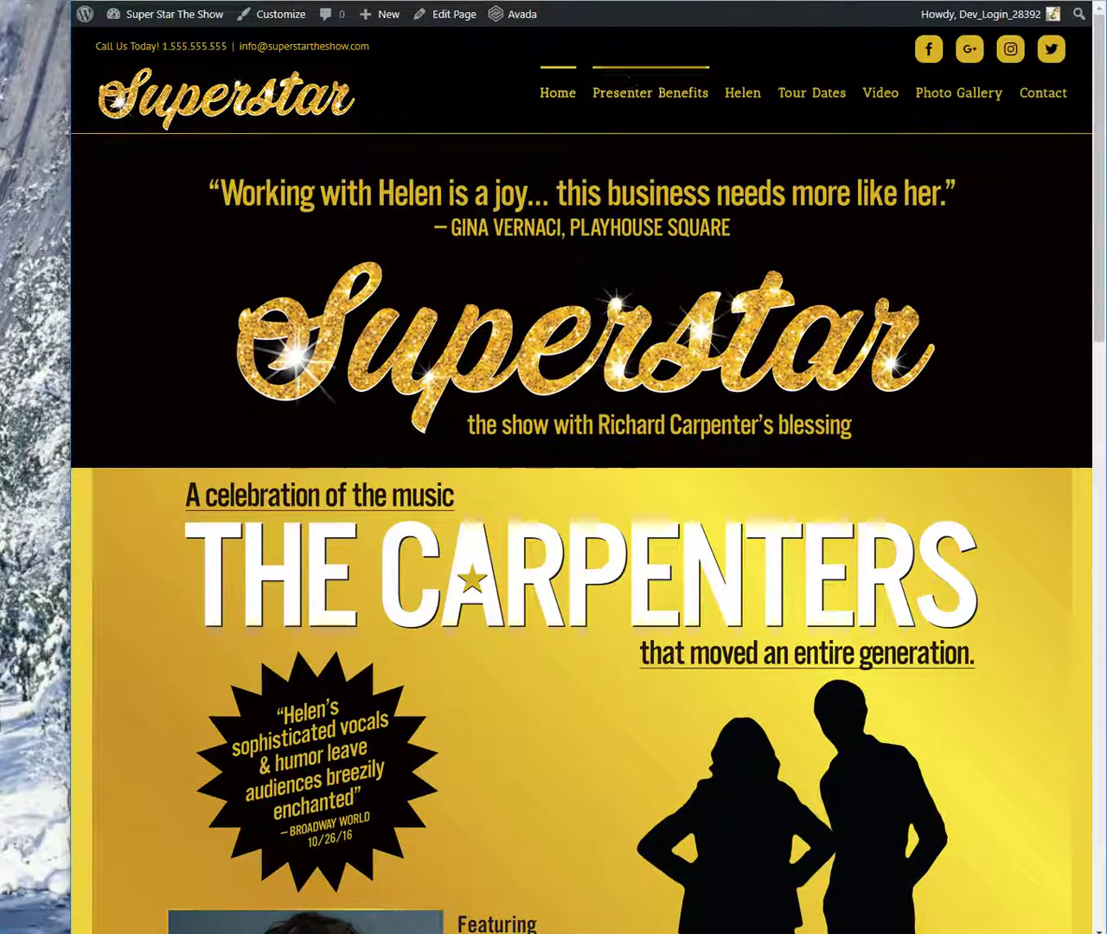
Switch to the WordPress Menus page and nest all items from Presenter Benefits to Contact as sub items under Home.
key("ctrl+Tab")
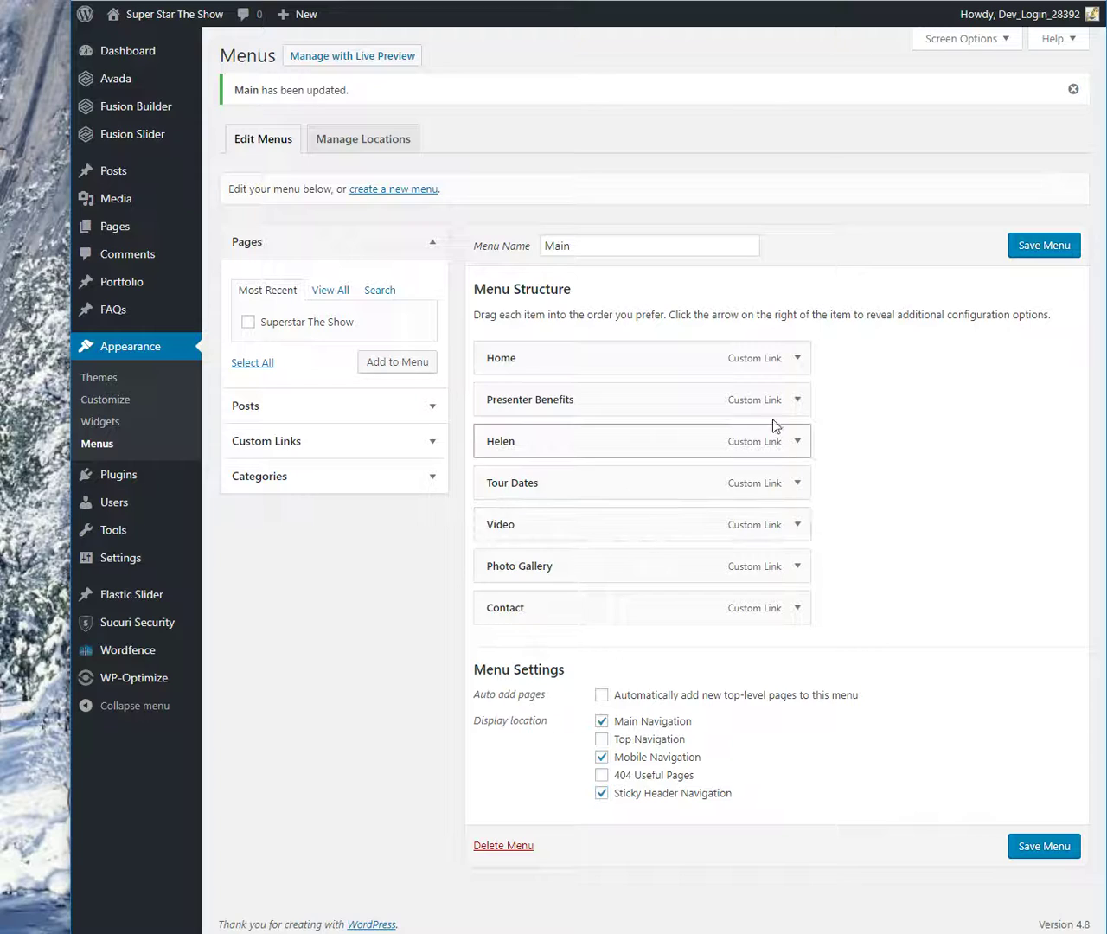
left_click_drag(581, 400, 608, 409)
left_click_drag(567, 441, 593, 481)
left_click_drag(588, 527, 621, 599)
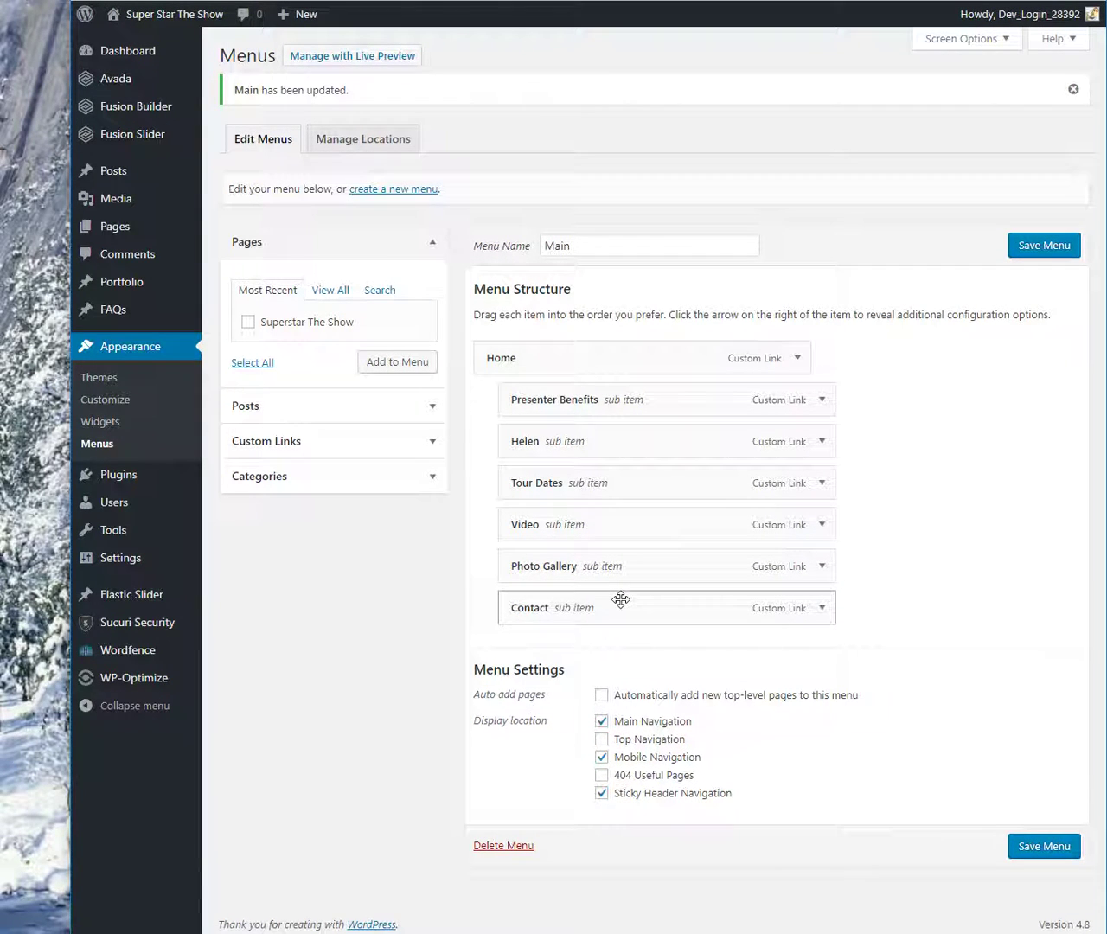
Change the Home item's navigation label to "Menu" and save the Main menu.
left_click(797, 358)
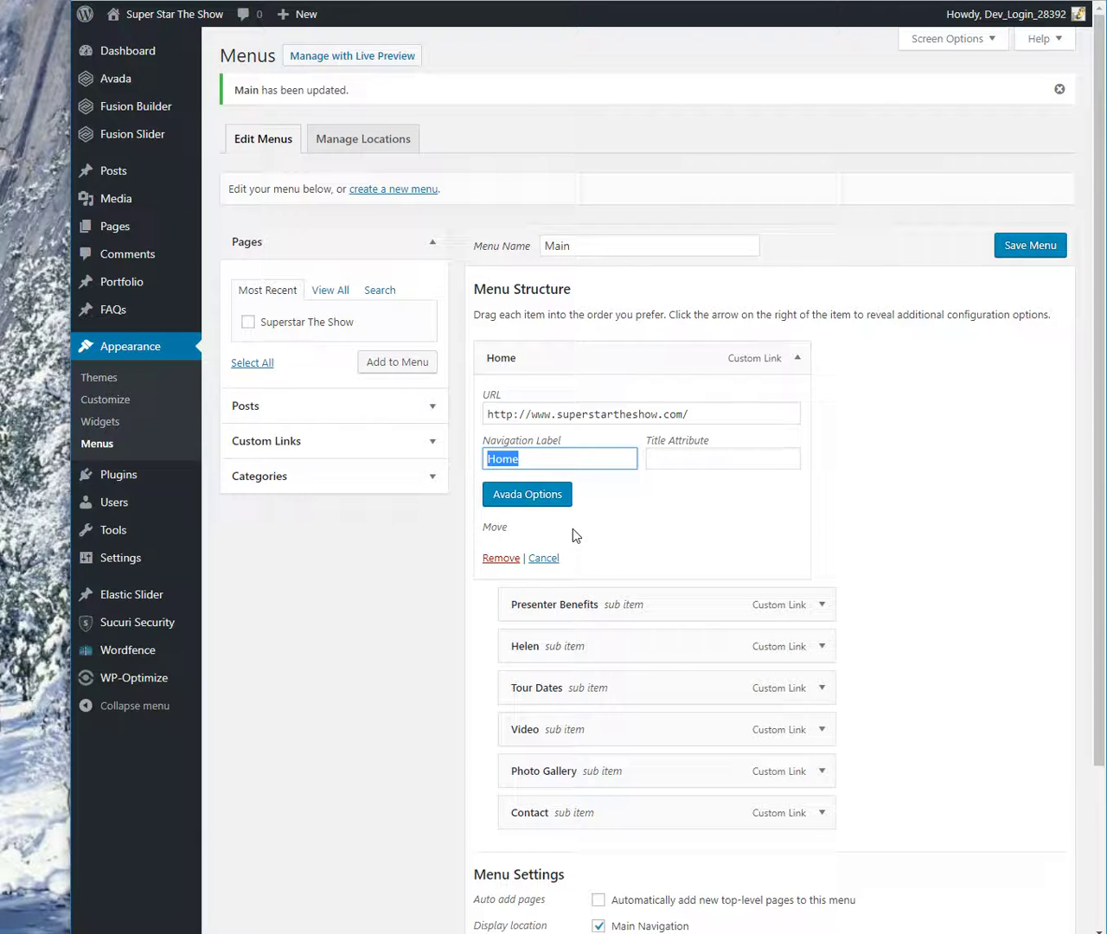
type("Menu")
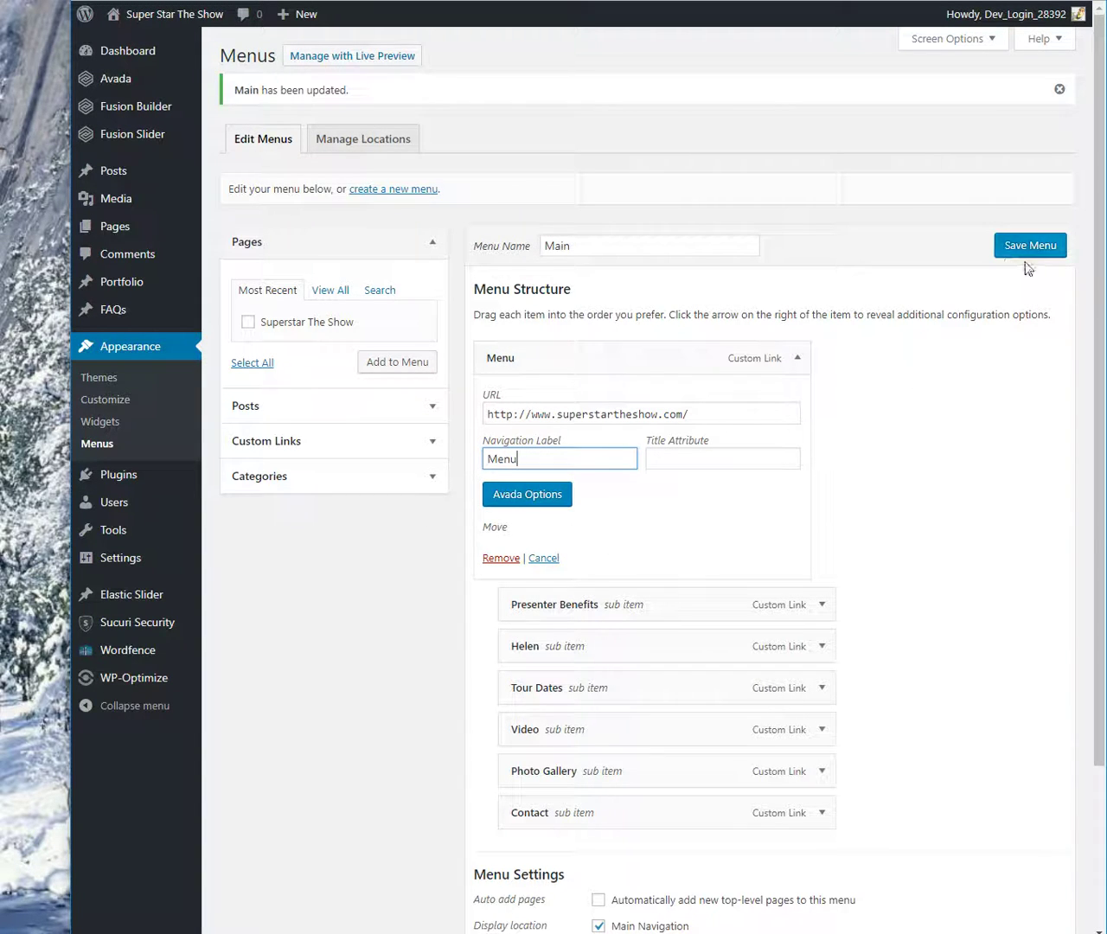
left_click(1026, 254)
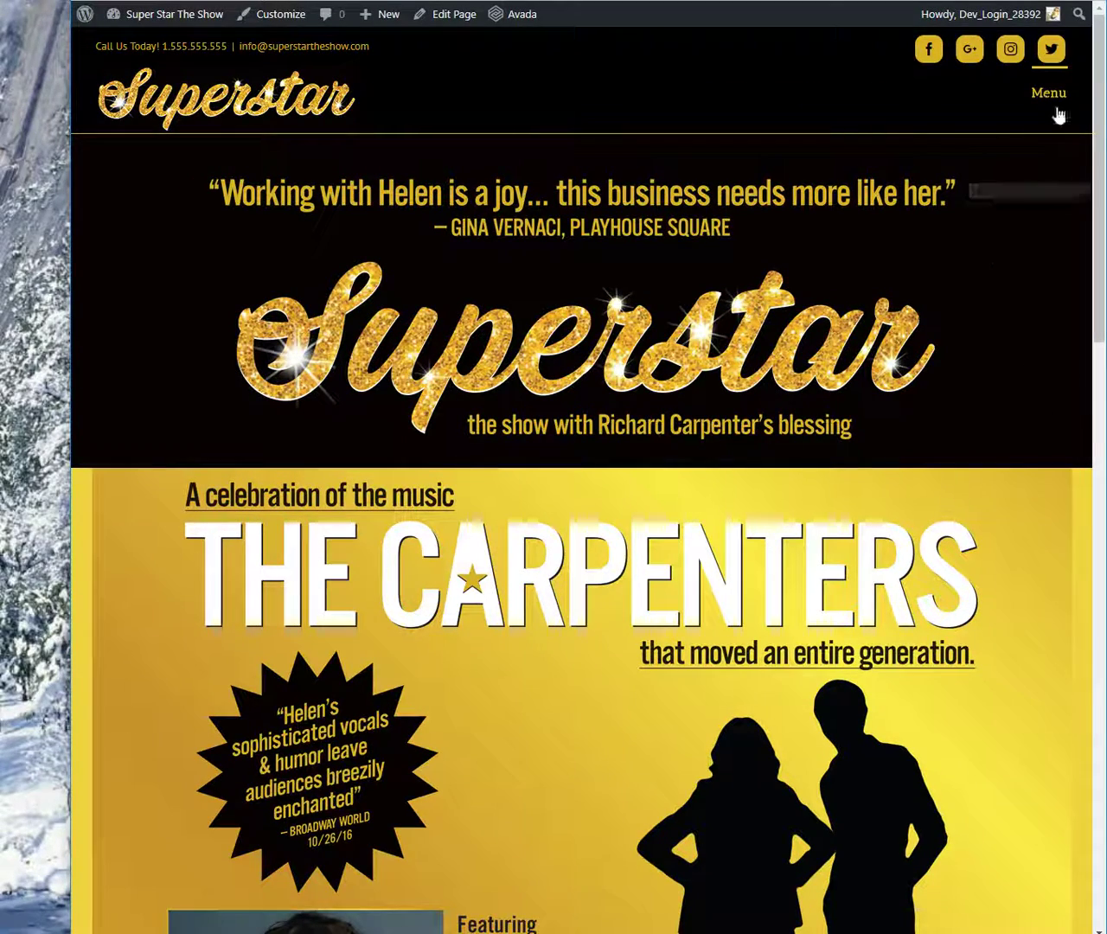
Check the Menu navigation item in the live home page's header.
left_click(1048, 97)
left_click(1048, 102)
left_click(1047, 102)
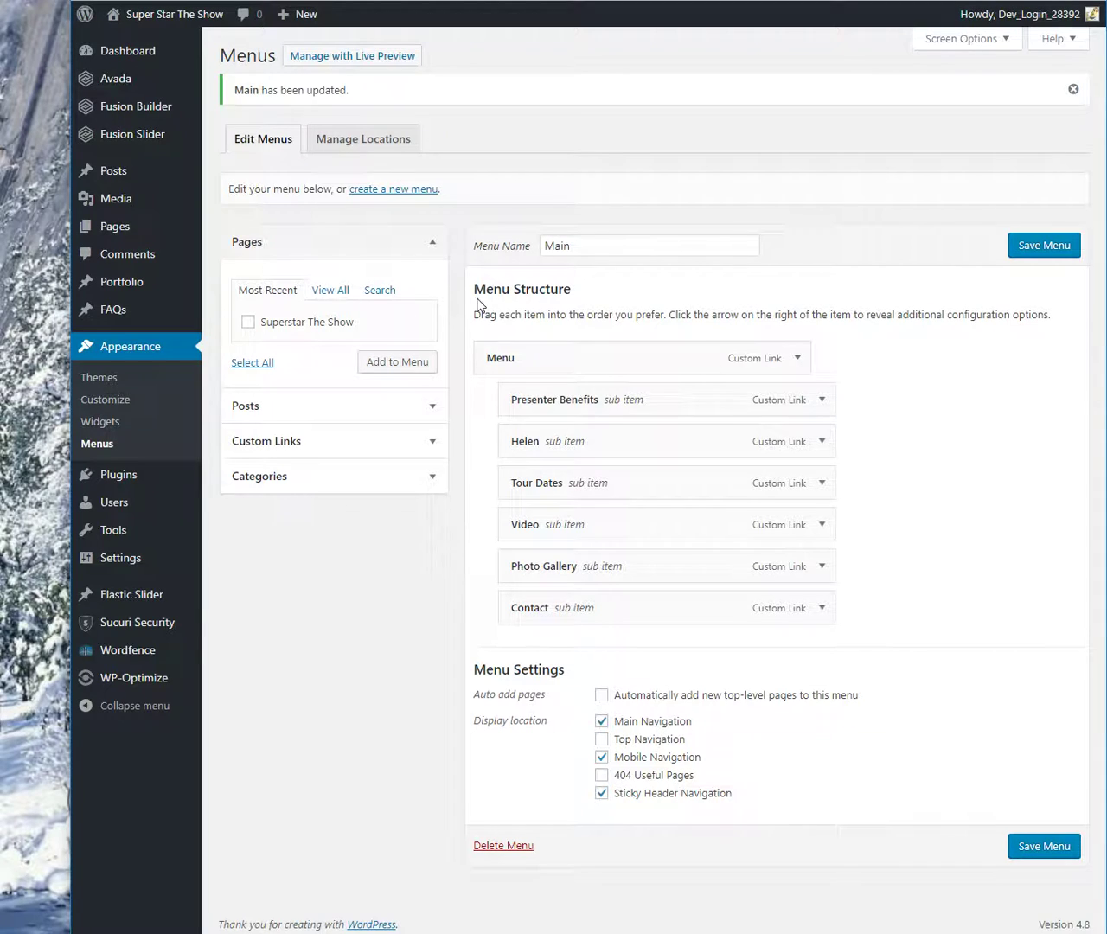
Return to the menu editor and move all six sub items out from under Menu to the top level.
left_click_drag(570, 403, 516, 403)
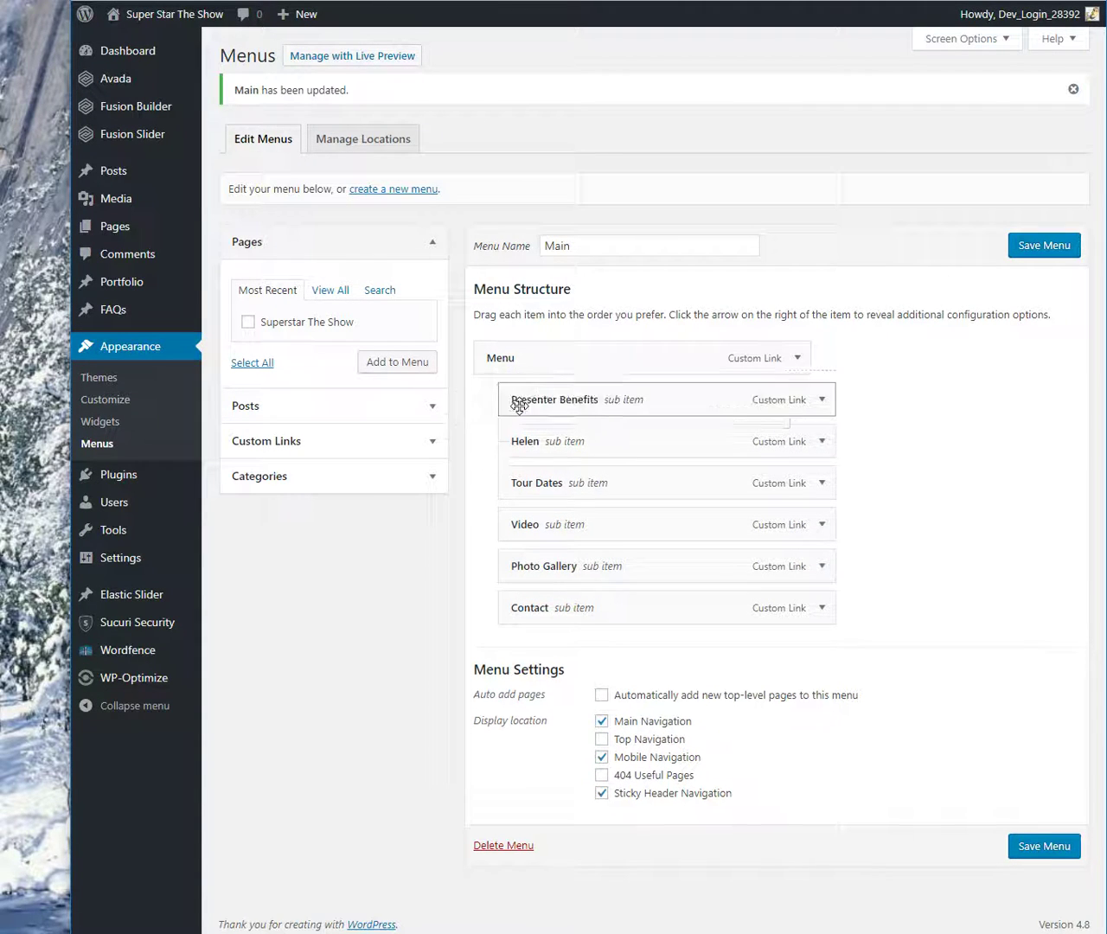
left_click_drag(564, 607, 524, 619)
mouse_move(521, 611)
left_mouse_down()
mouse_move(541, 595)
mouse_move(524, 588)
left_mouse_up()
mouse_move(525, 524)
left_mouse_down()
mouse_move(519, 558)
mouse_move(533, 511)
left_mouse_up()
left_click_drag(516, 507, 529, 437)
mouse_move(524, 400)
left_mouse_down()
mouse_move(519, 445)
mouse_move(535, 389)
mouse_move(519, 415)
left_mouse_up()
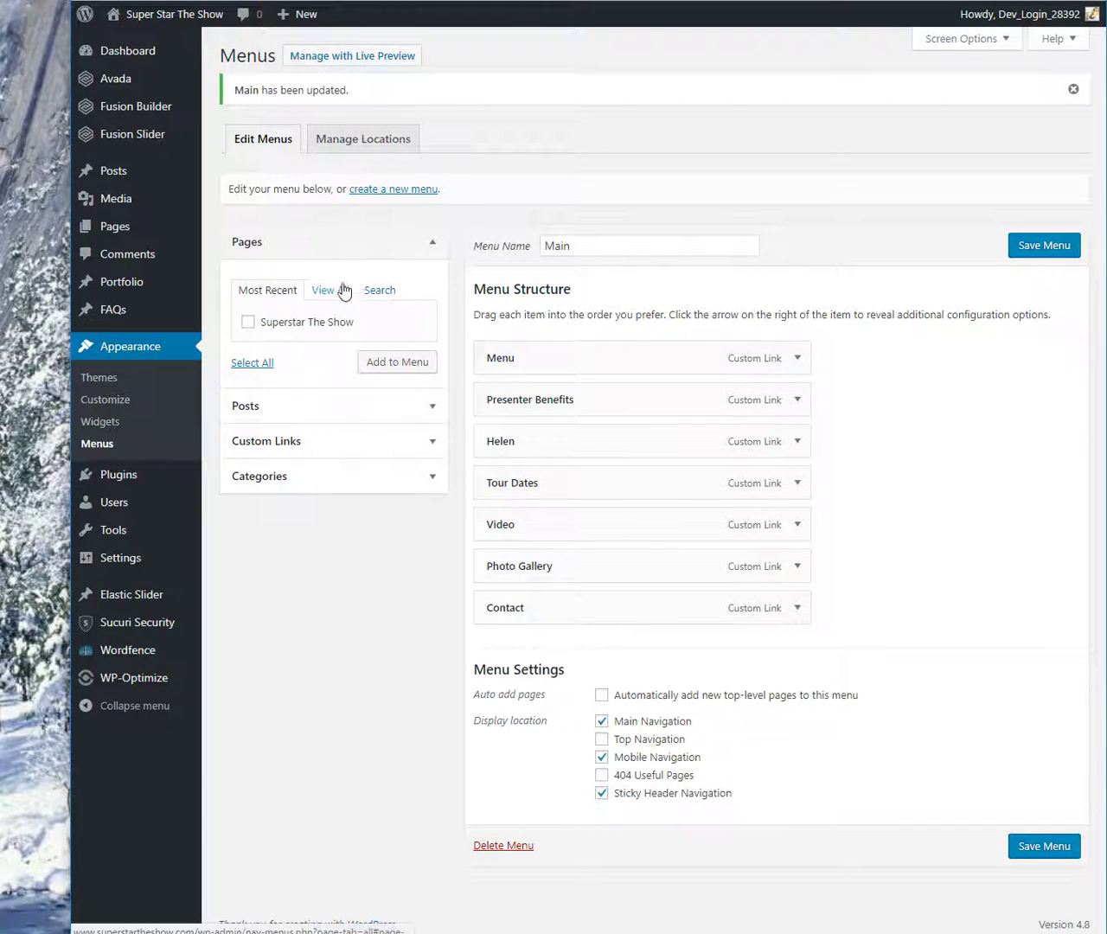
Add a custom link with URL "#" and link text "Media", and place it directly below the Menu item.
left_click(291, 449)
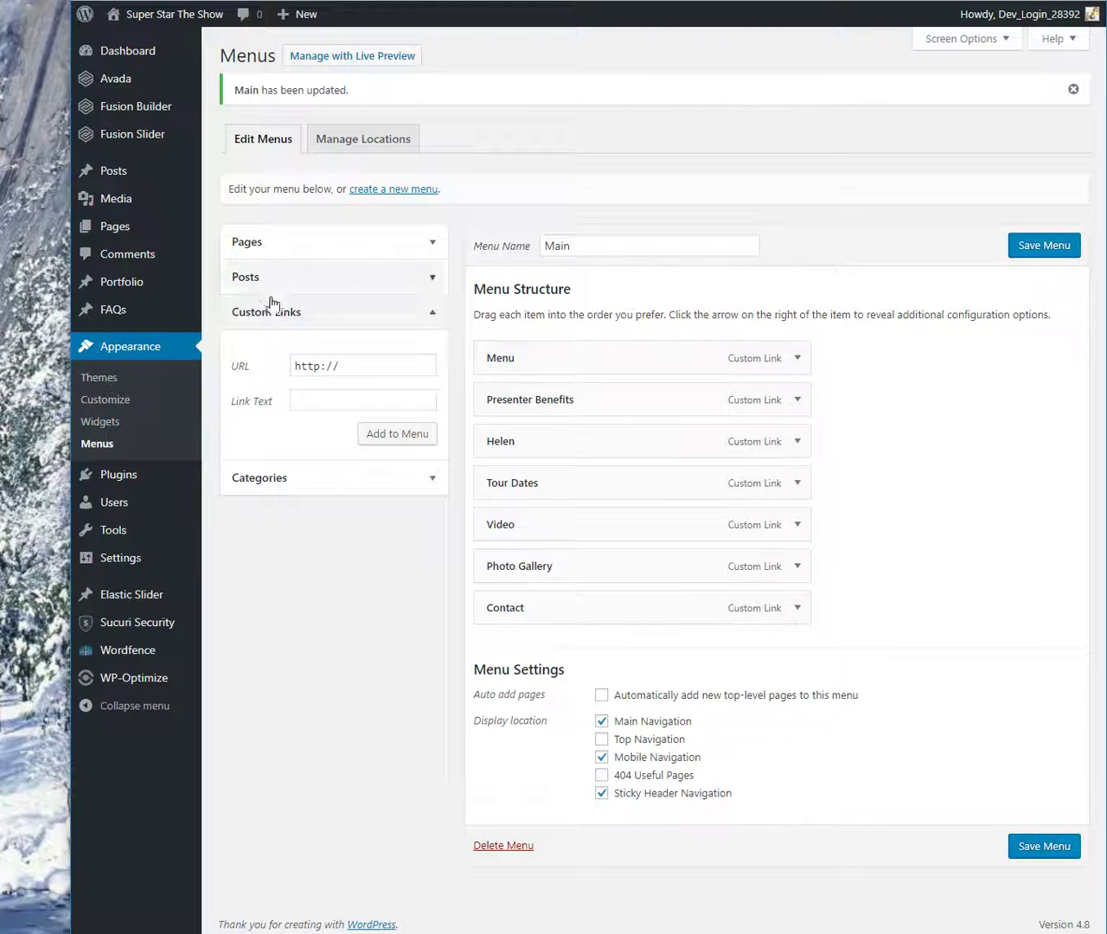
left_click_drag(334, 366, 220, 369)
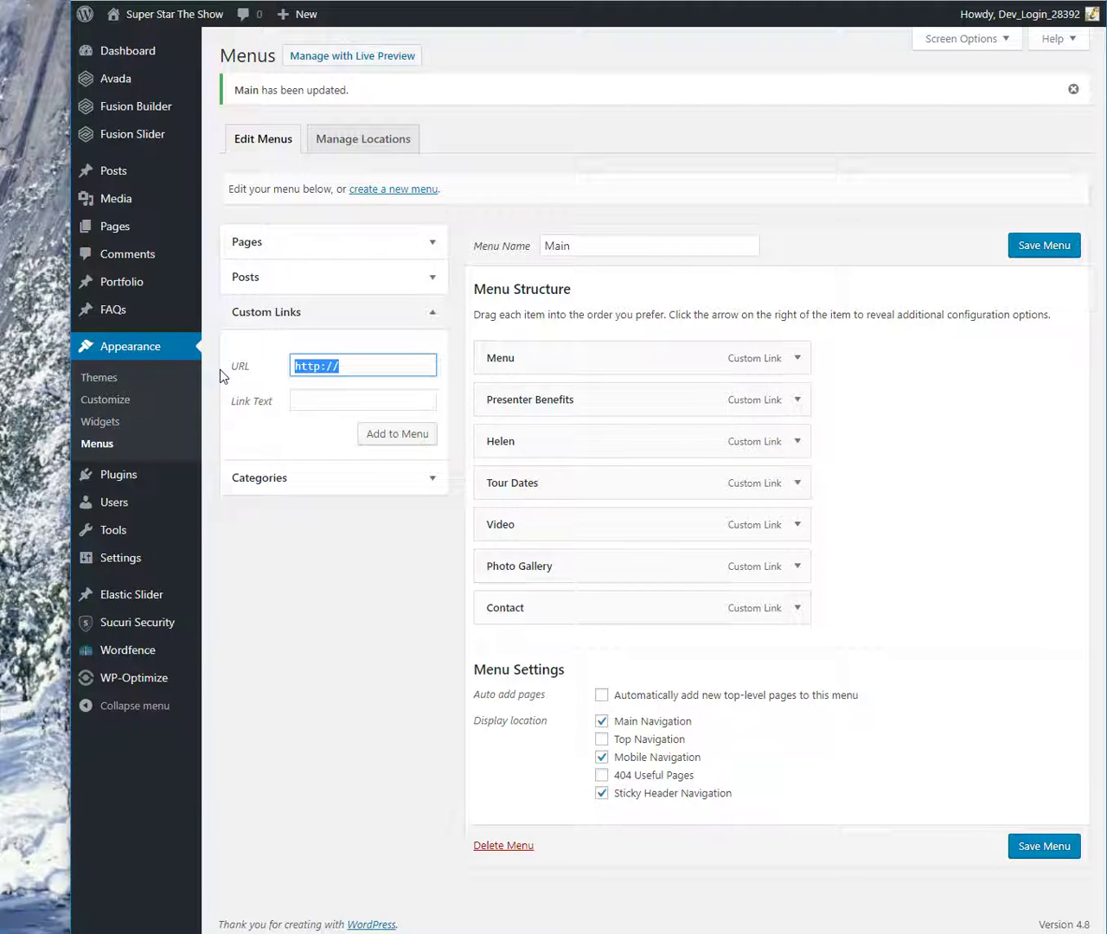
type("#")
left_click(327, 398)
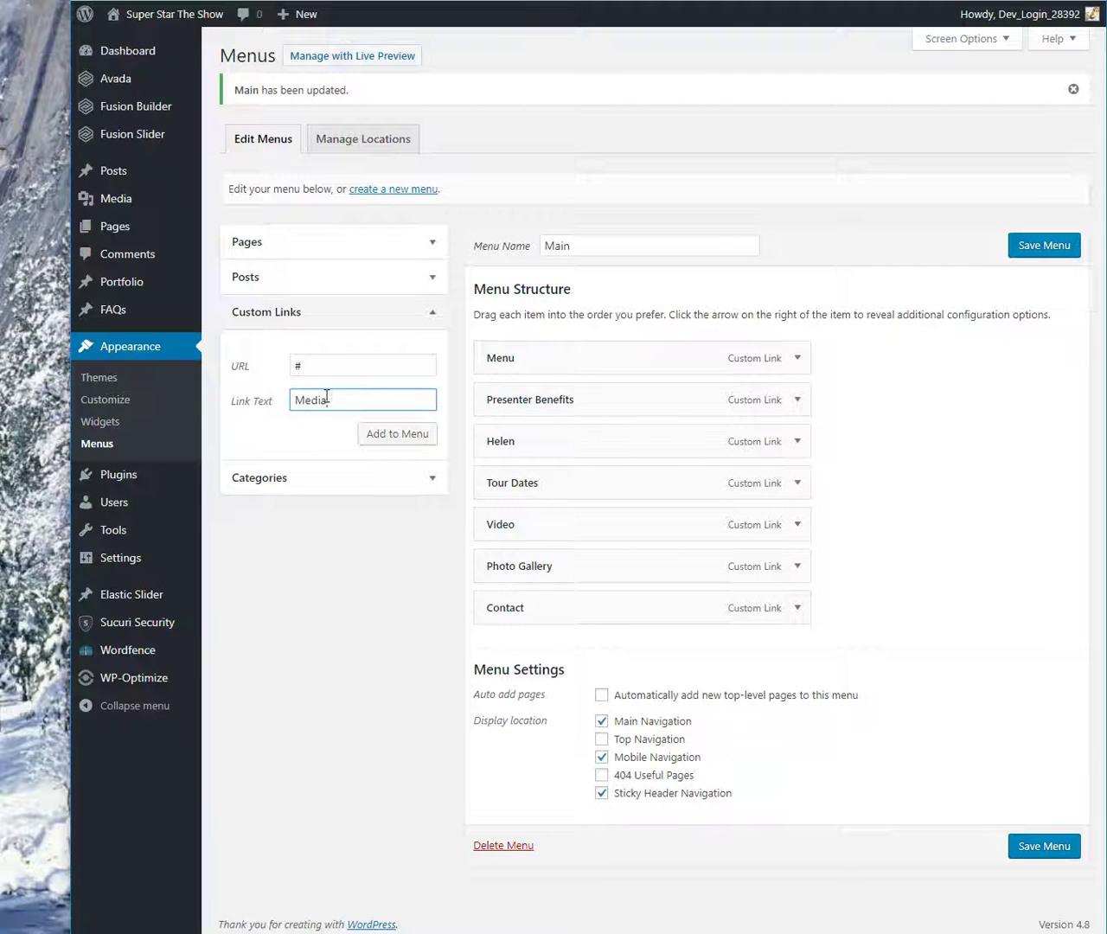
left_click(397, 433)
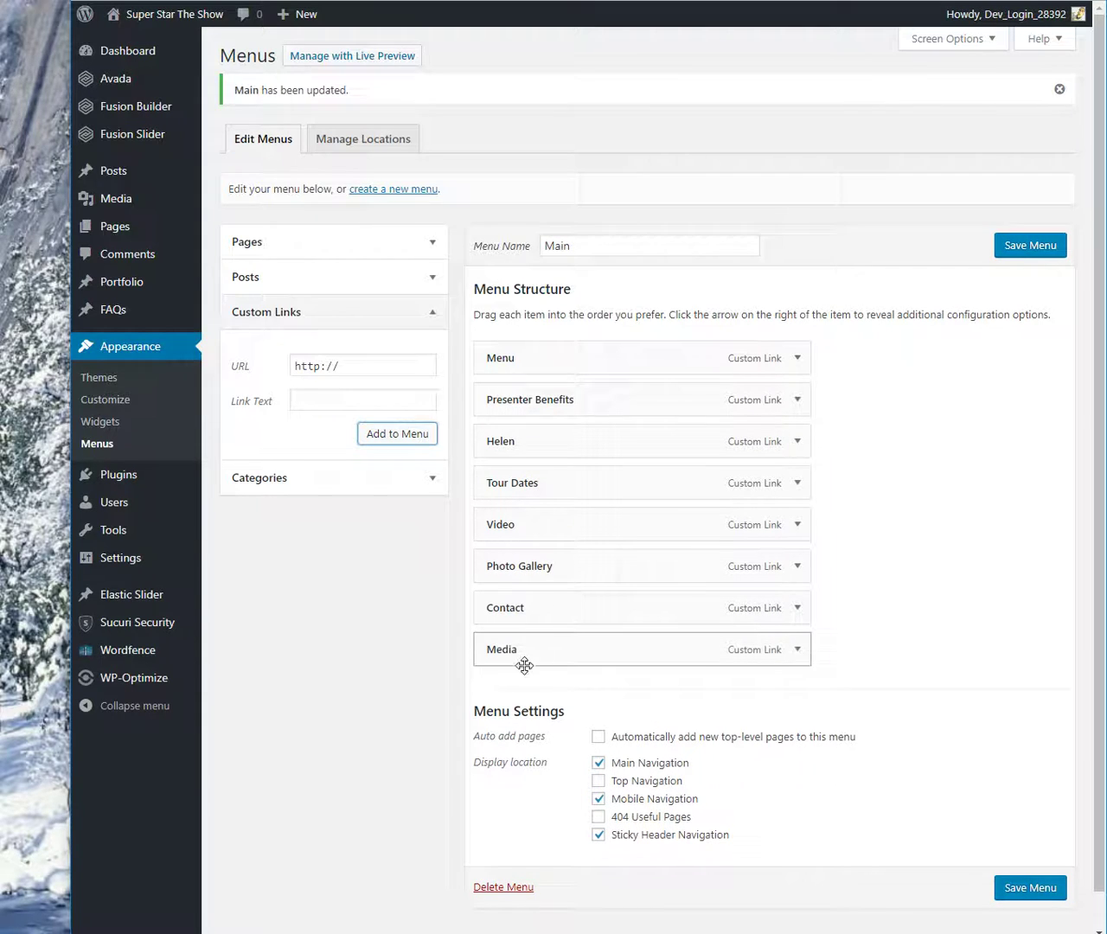
left_click_drag(535, 650, 536, 399)
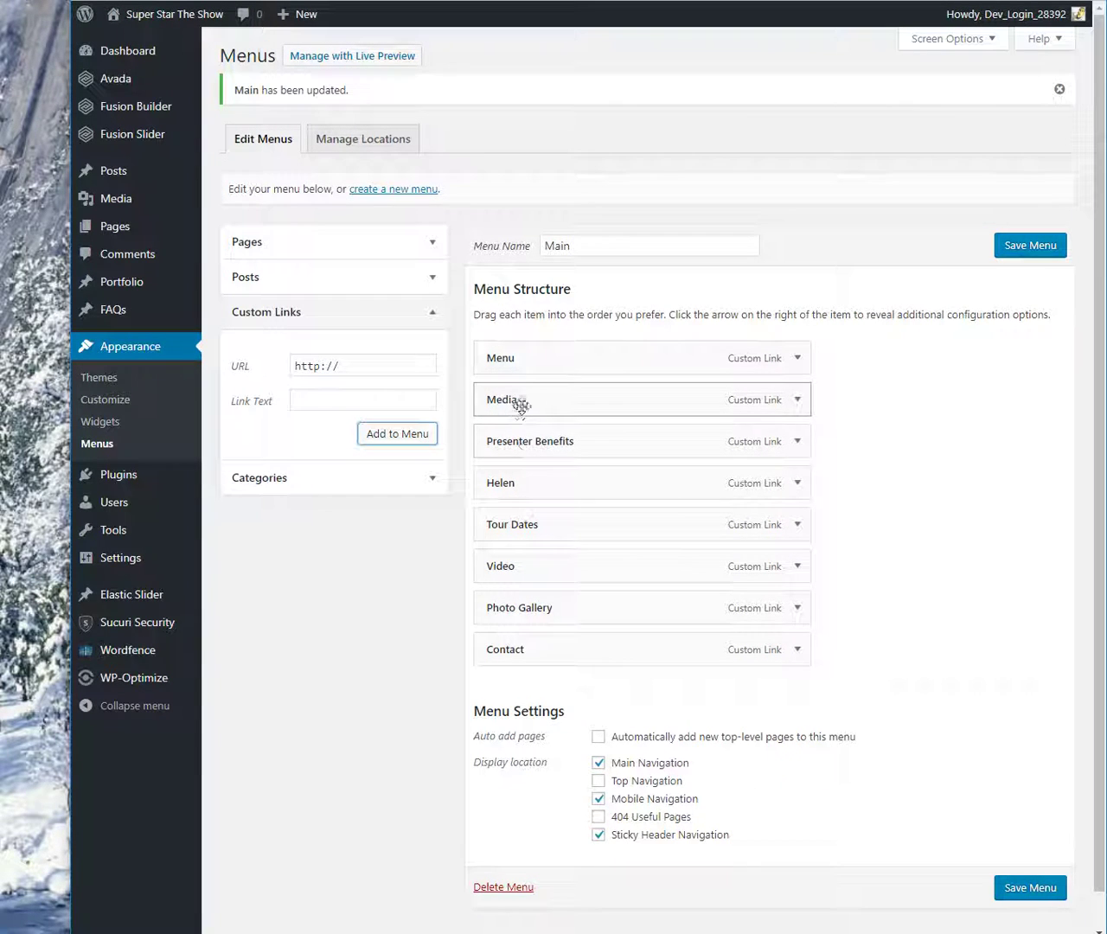
Nest Presenter Benefits, Video and Photo Gallery as sub items under Media.
left_click_drag(526, 445, 558, 442)
left_click_drag(539, 524, 558, 486)
left_click_drag(530, 619, 558, 530)
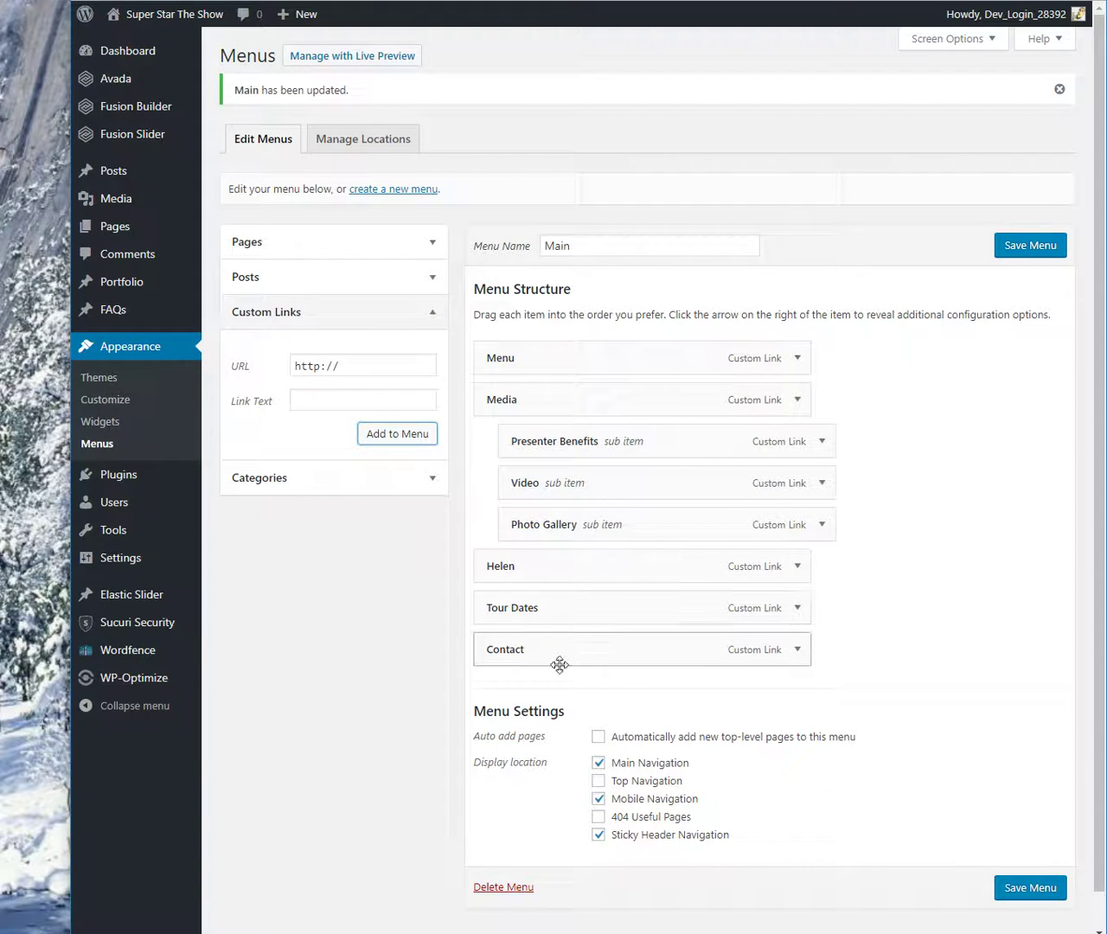
Add a second Contact item to the menu as a custom link with URL "#".
left_click(241, 371)
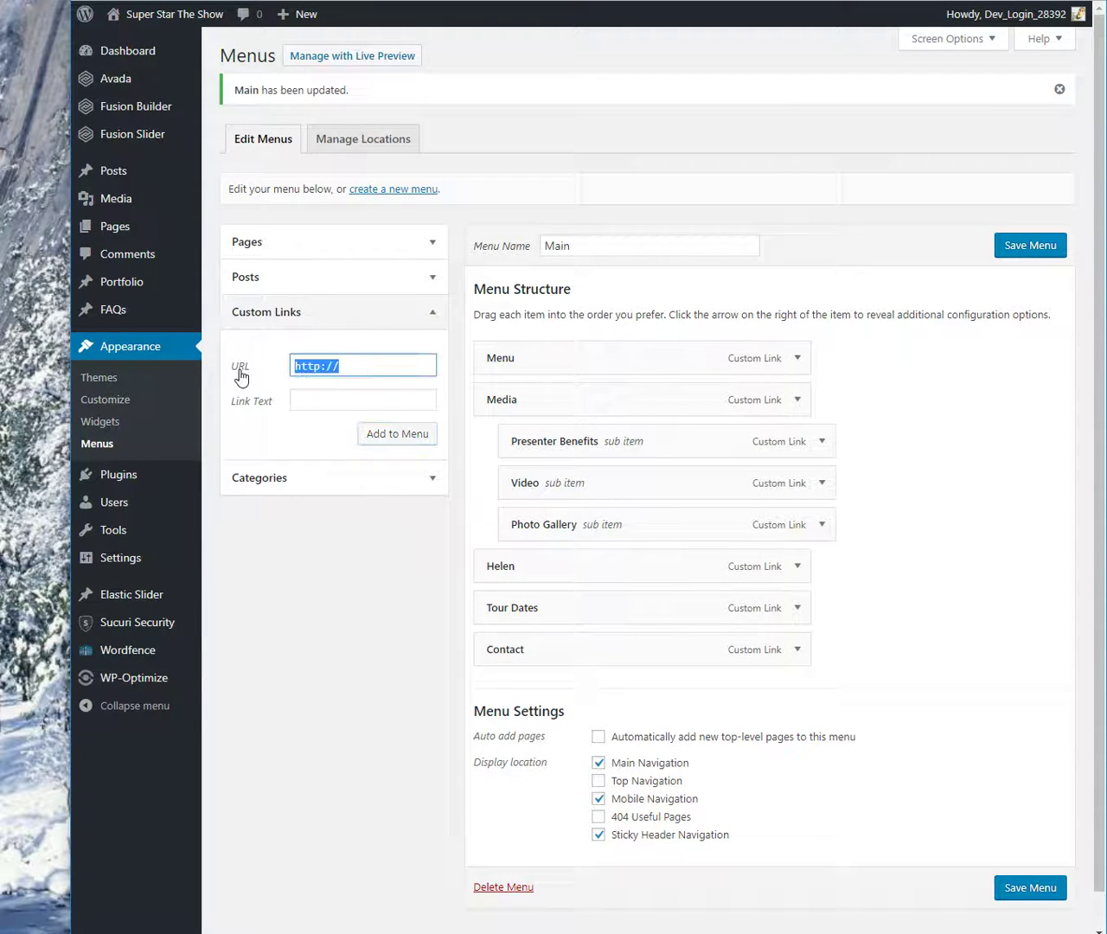
type("#")
left_click(340, 395)
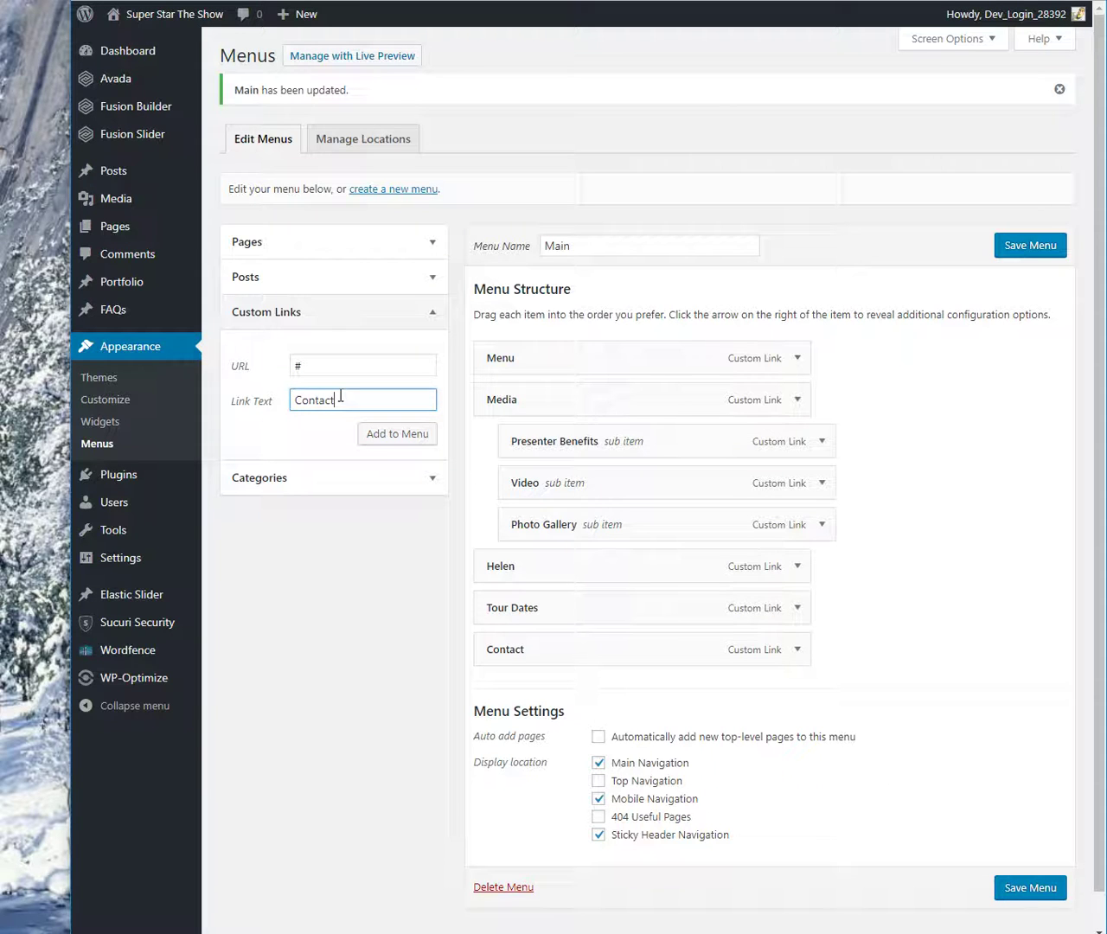
left_click(381, 436)
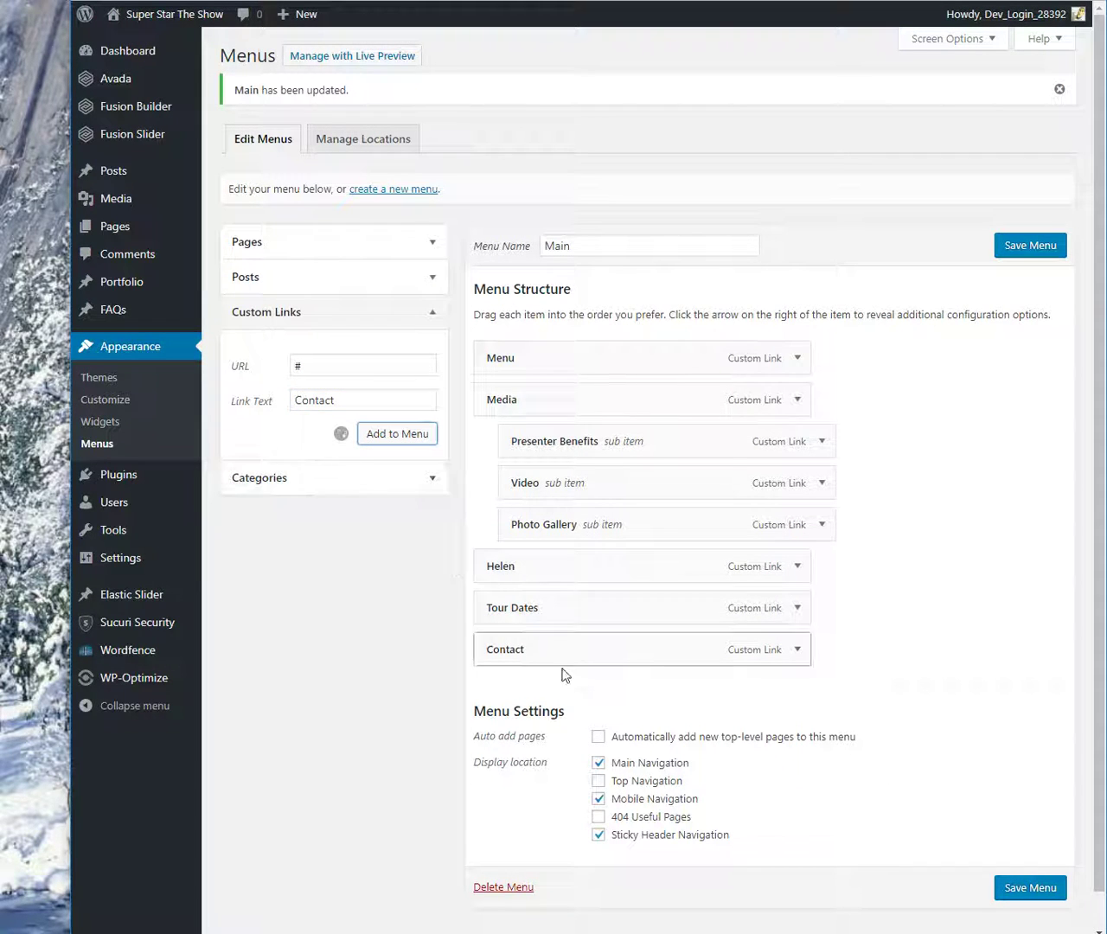
Nest the last Contact item and the Helen item as sub items under the first Contact item.
left_click(796, 650)
left_click(796, 649)
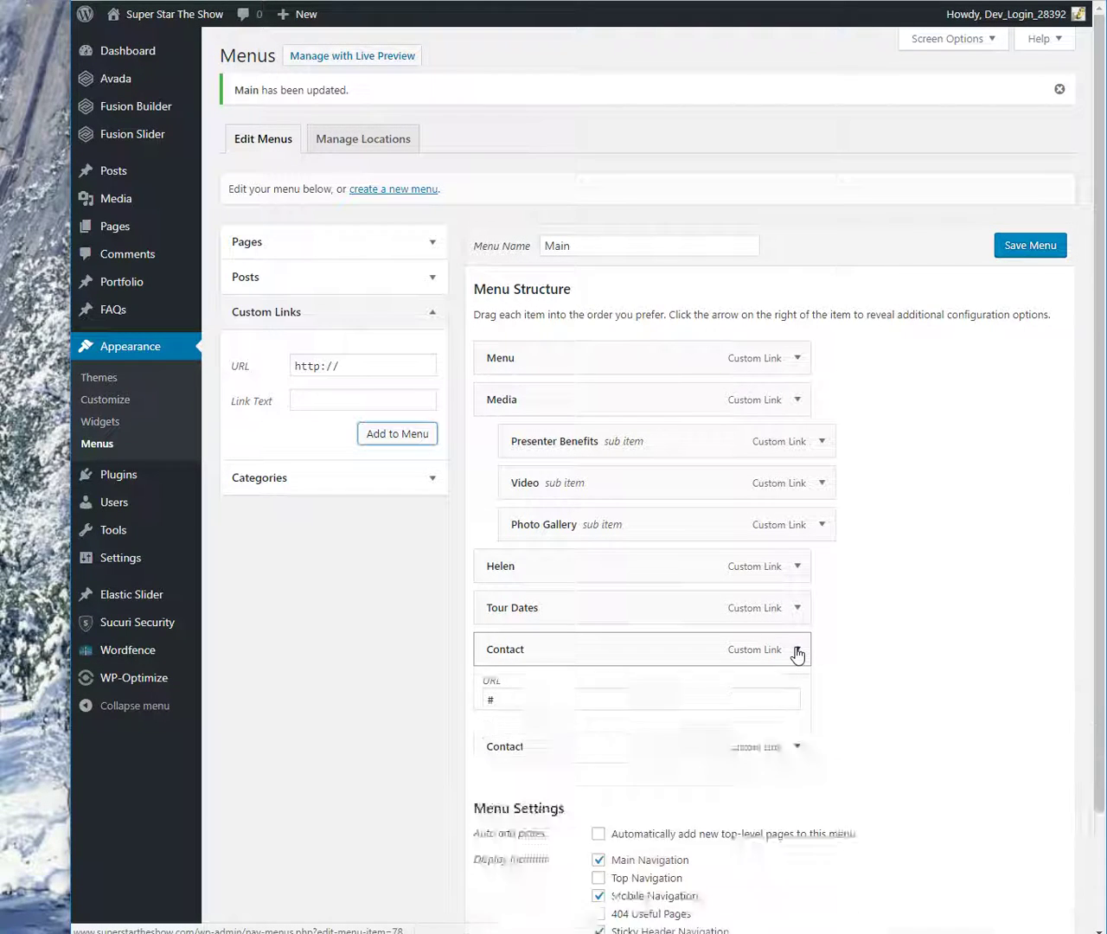
left_click_drag(541, 697, 596, 699)
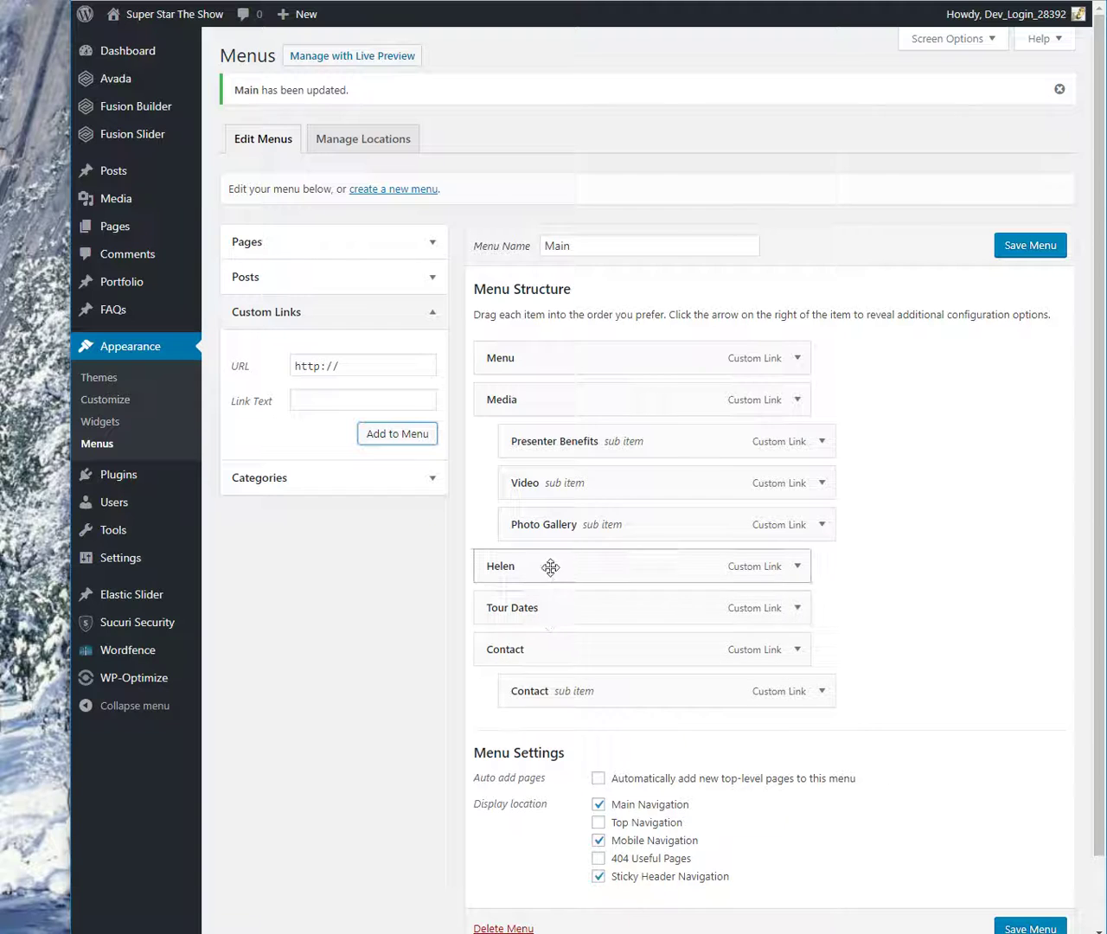
left_click_drag(536, 571, 555, 691)
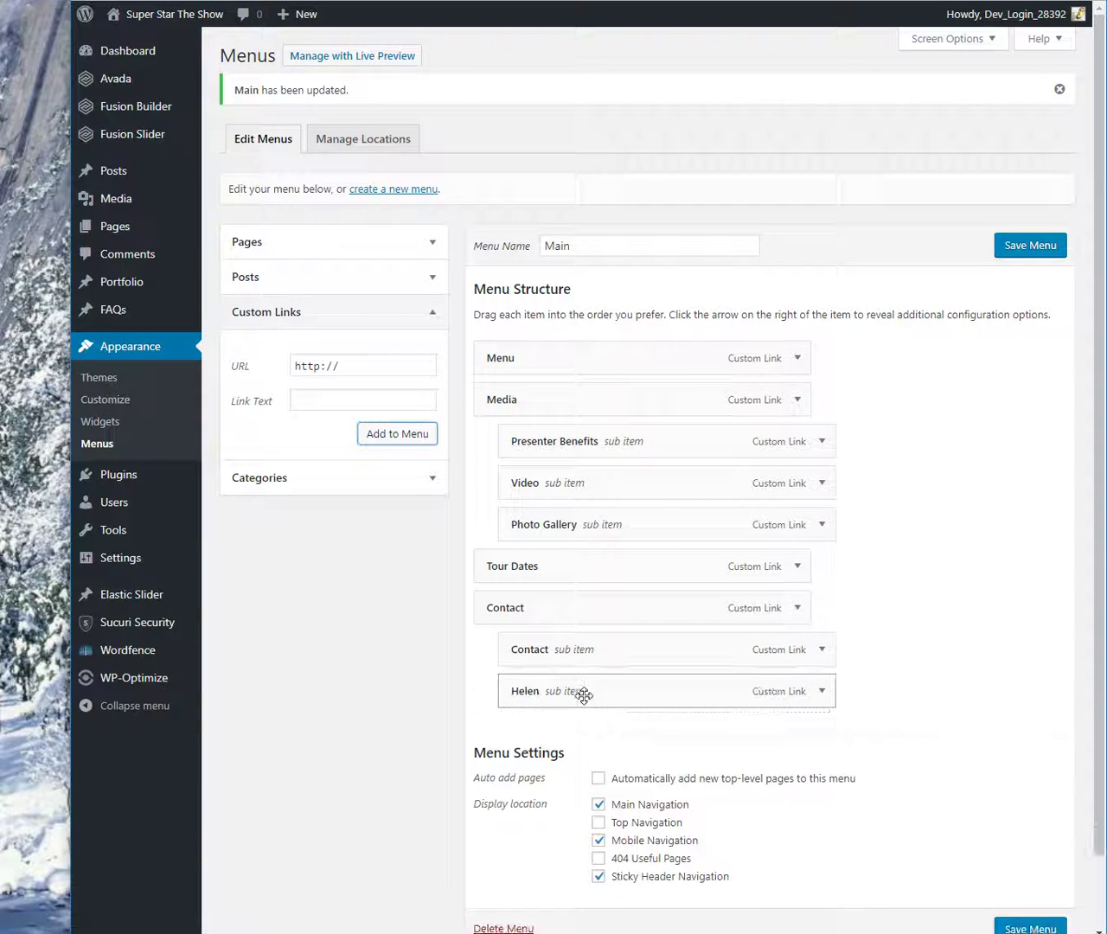
Change the nested Contact item's navigation label to "Contact Us" and save the menu.
left_click(821, 693)
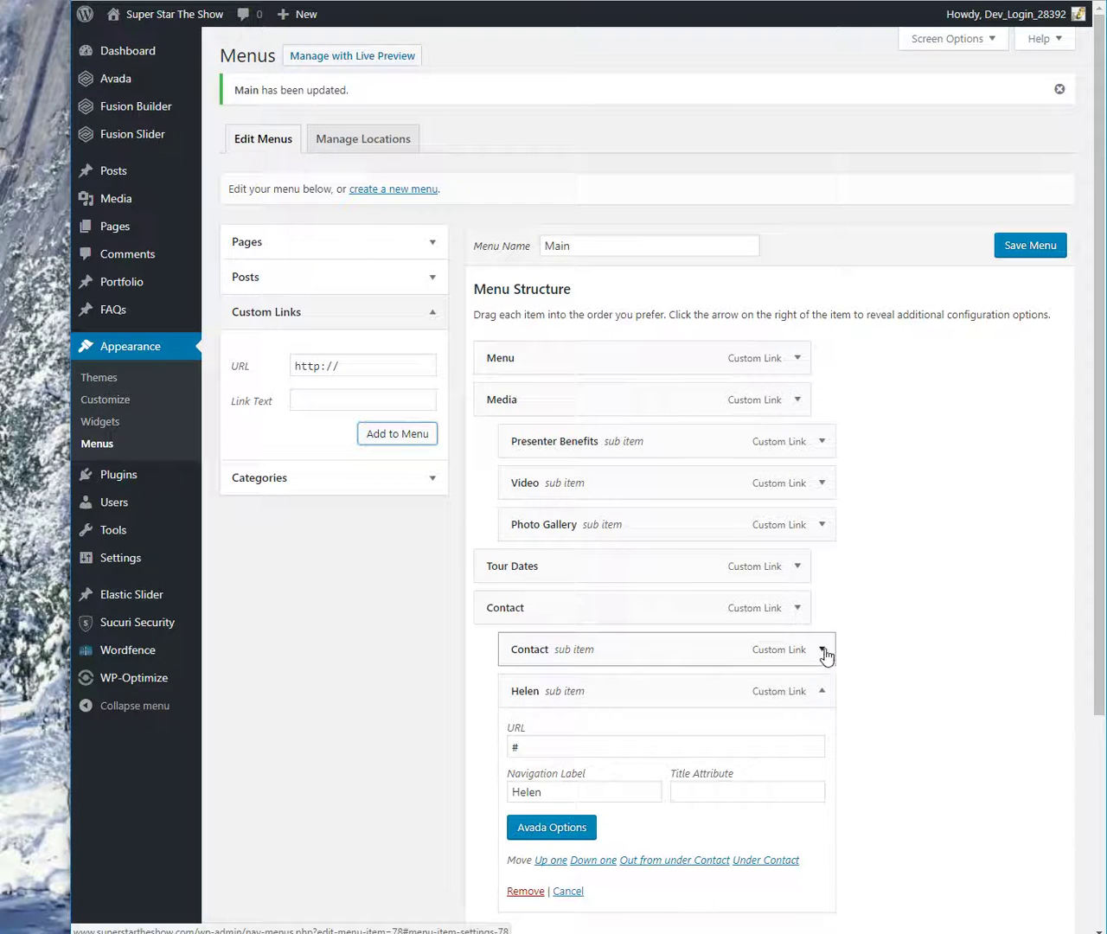
left_click(822, 650)
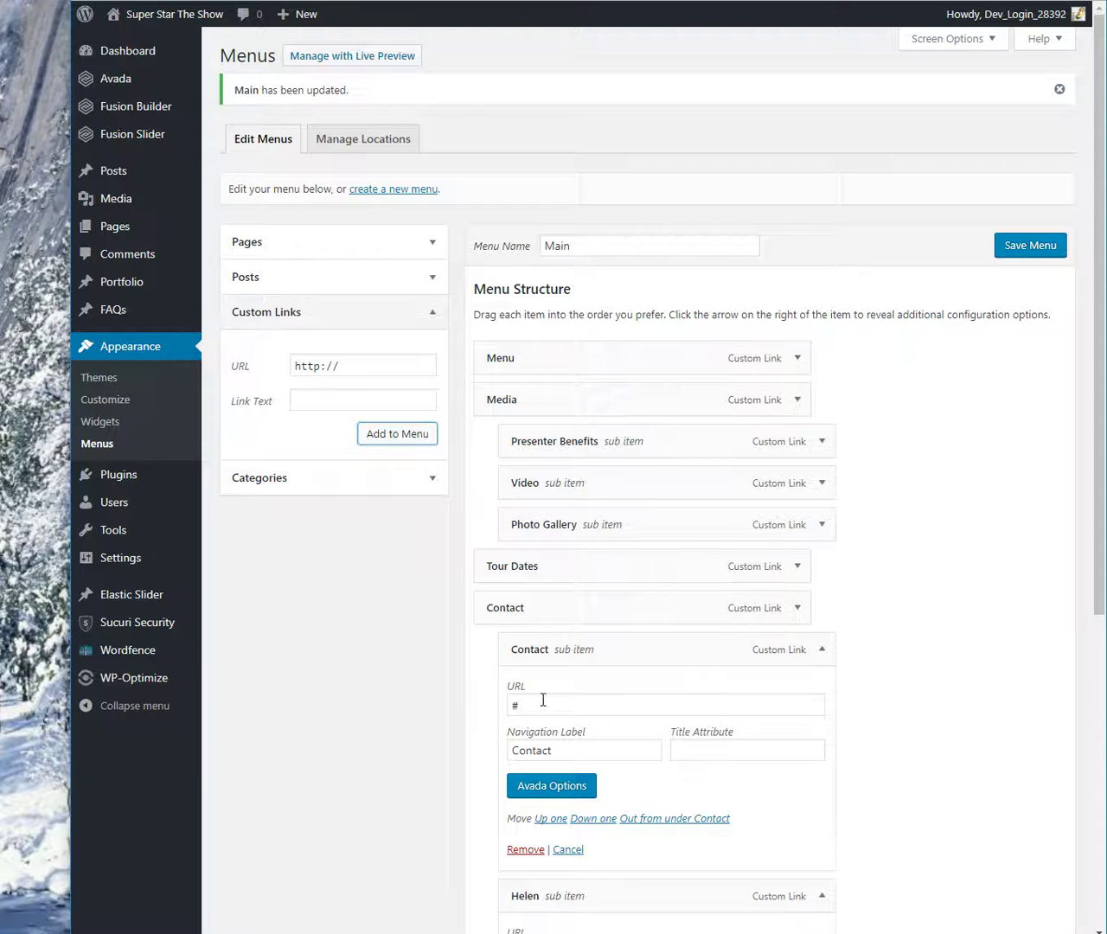
left_click(567, 750)
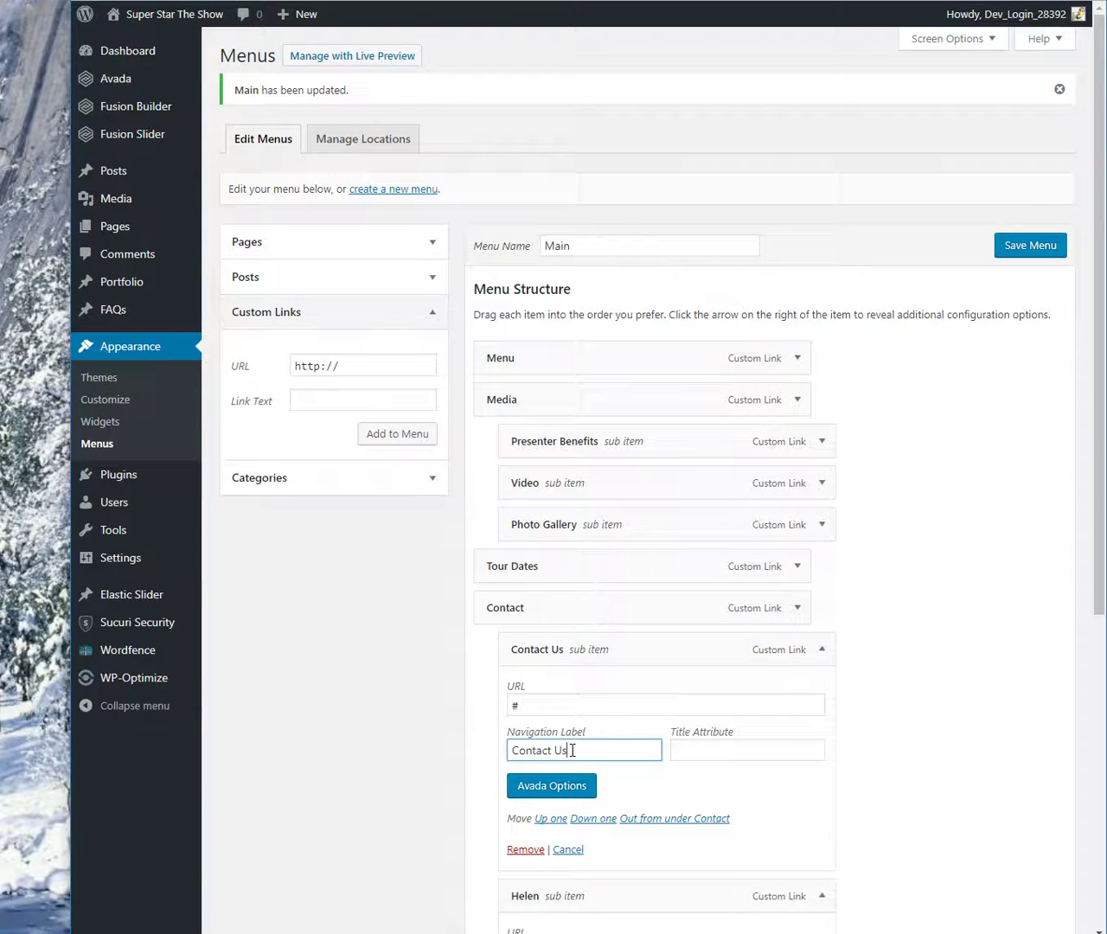
left_click(1032, 252)
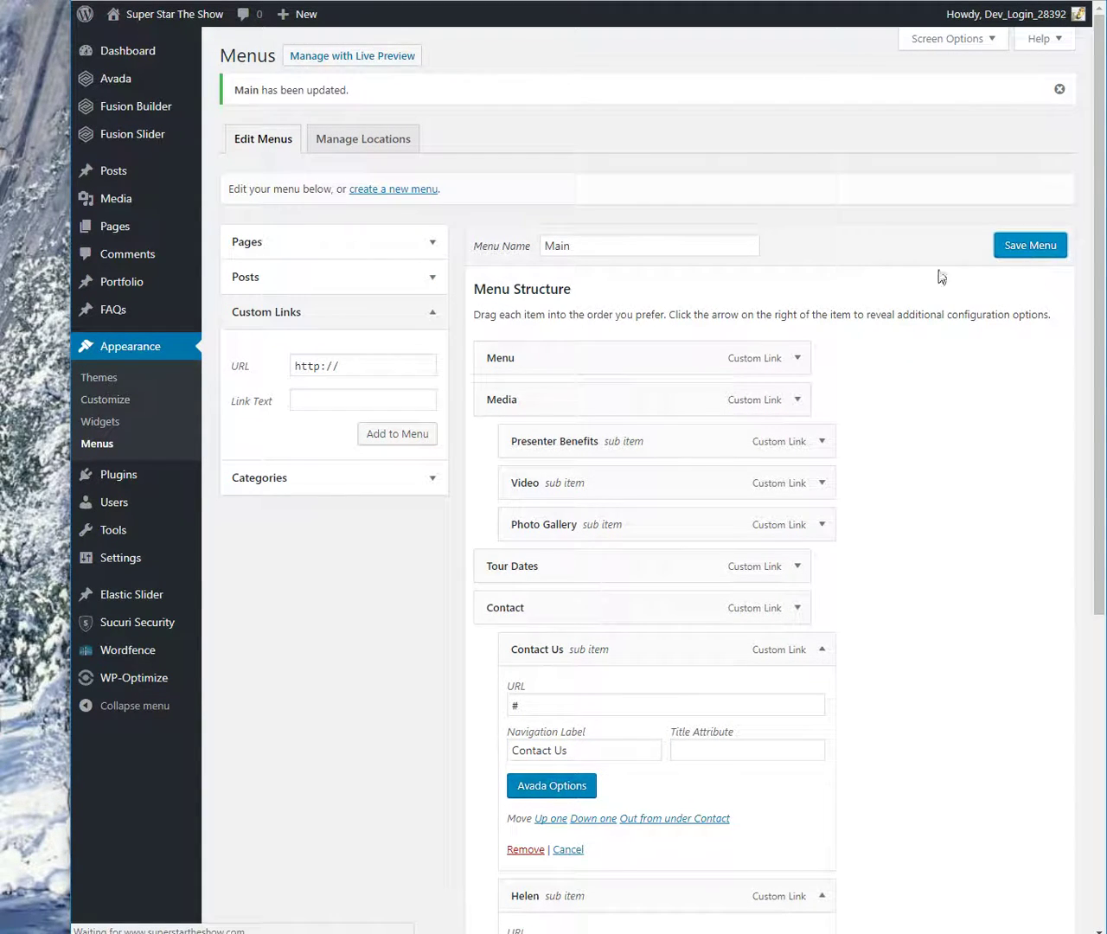
Reload the live home page and check the Media and Contact dropdowns in the header navigation.
scroll(840, 626, "down", 3)
scroll(840, 617, "up", 1)
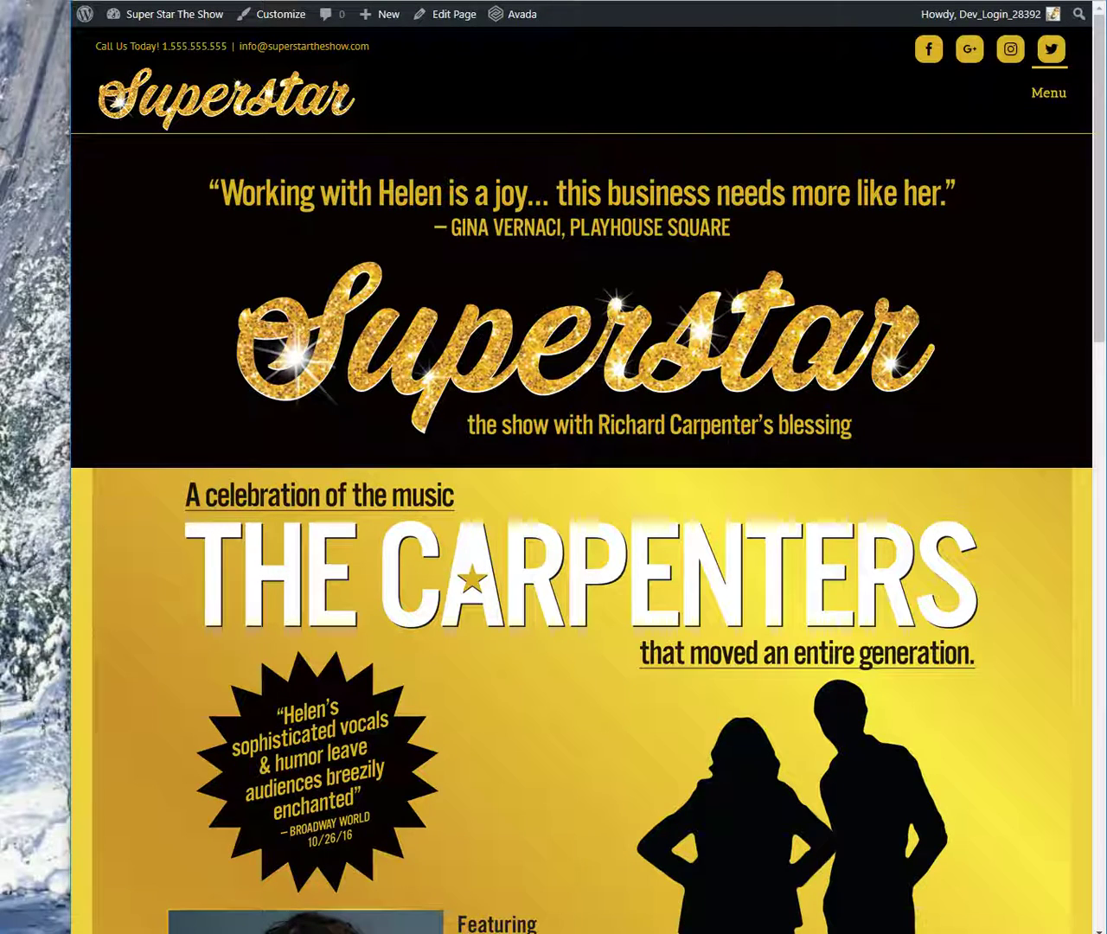
key("F5")
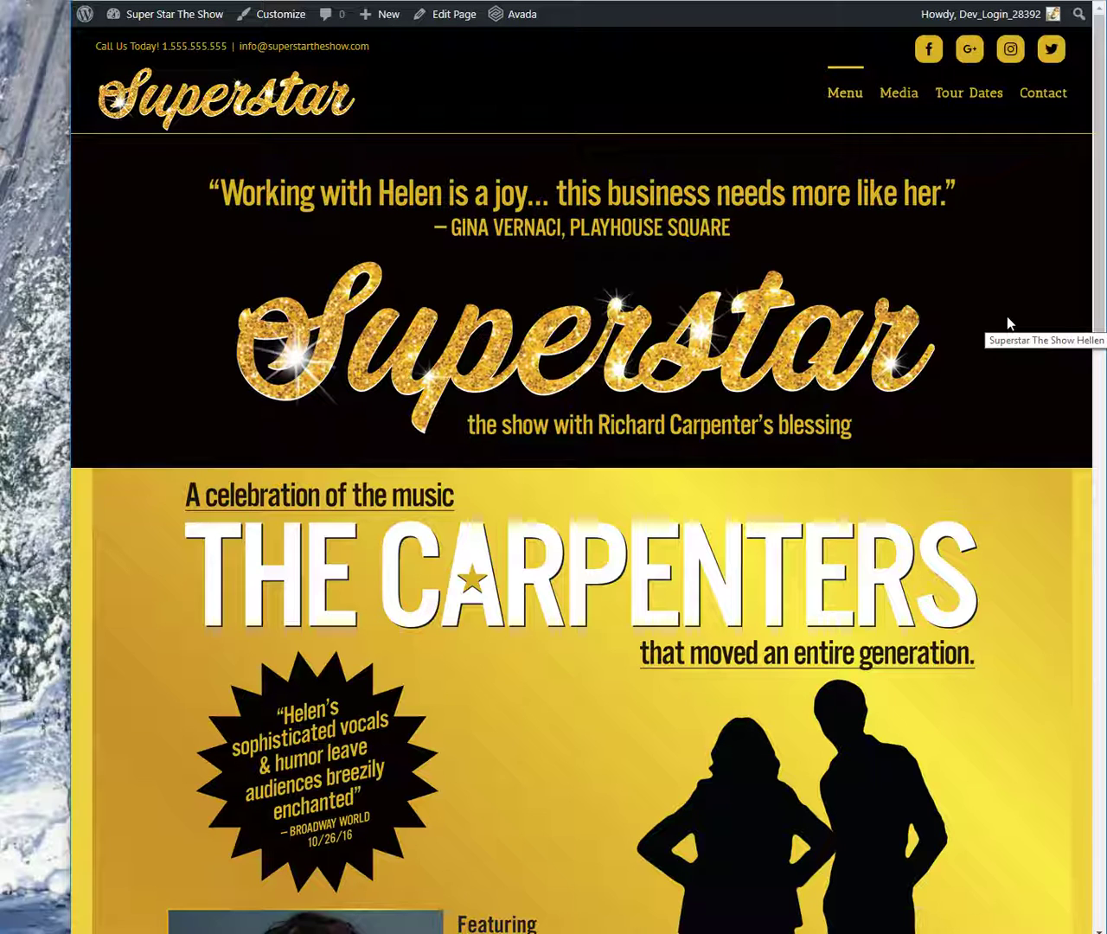
mouse_move(901, 105)
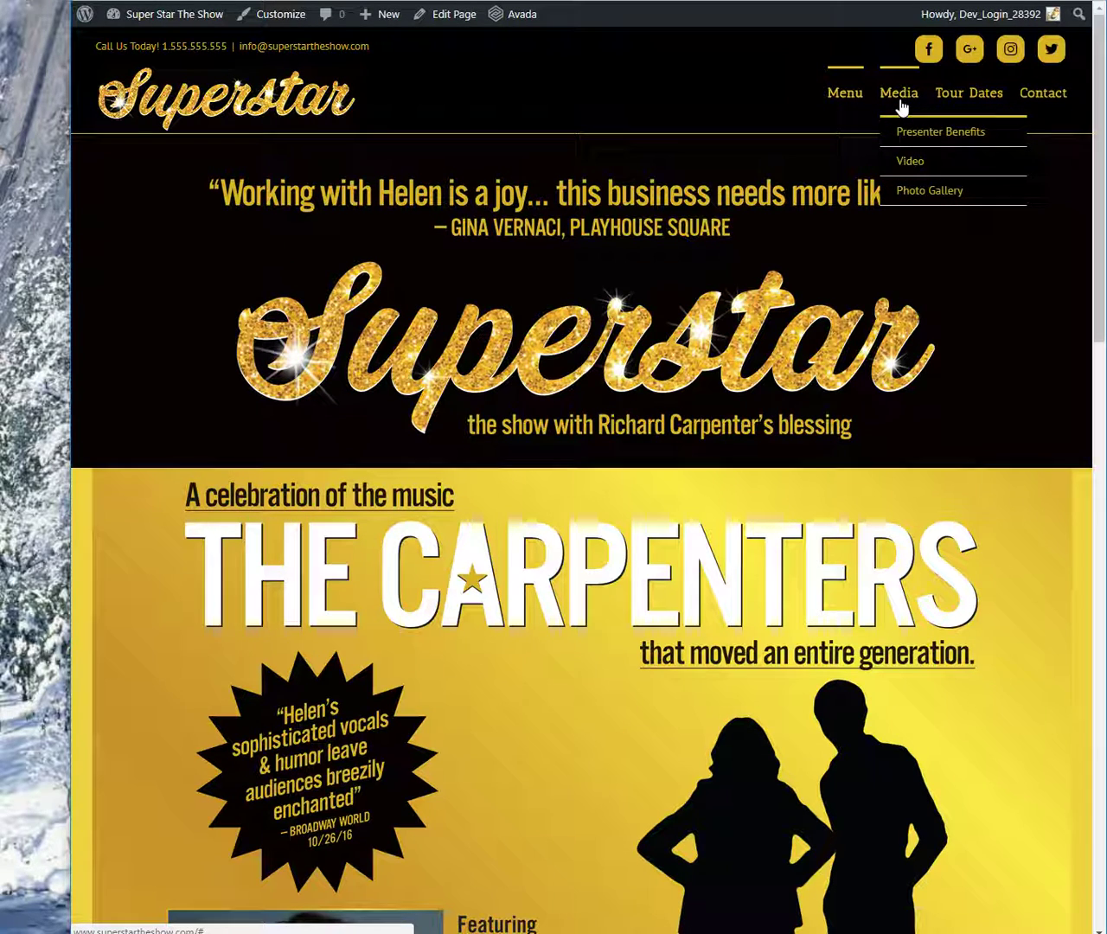
mouse_move(1050, 94)
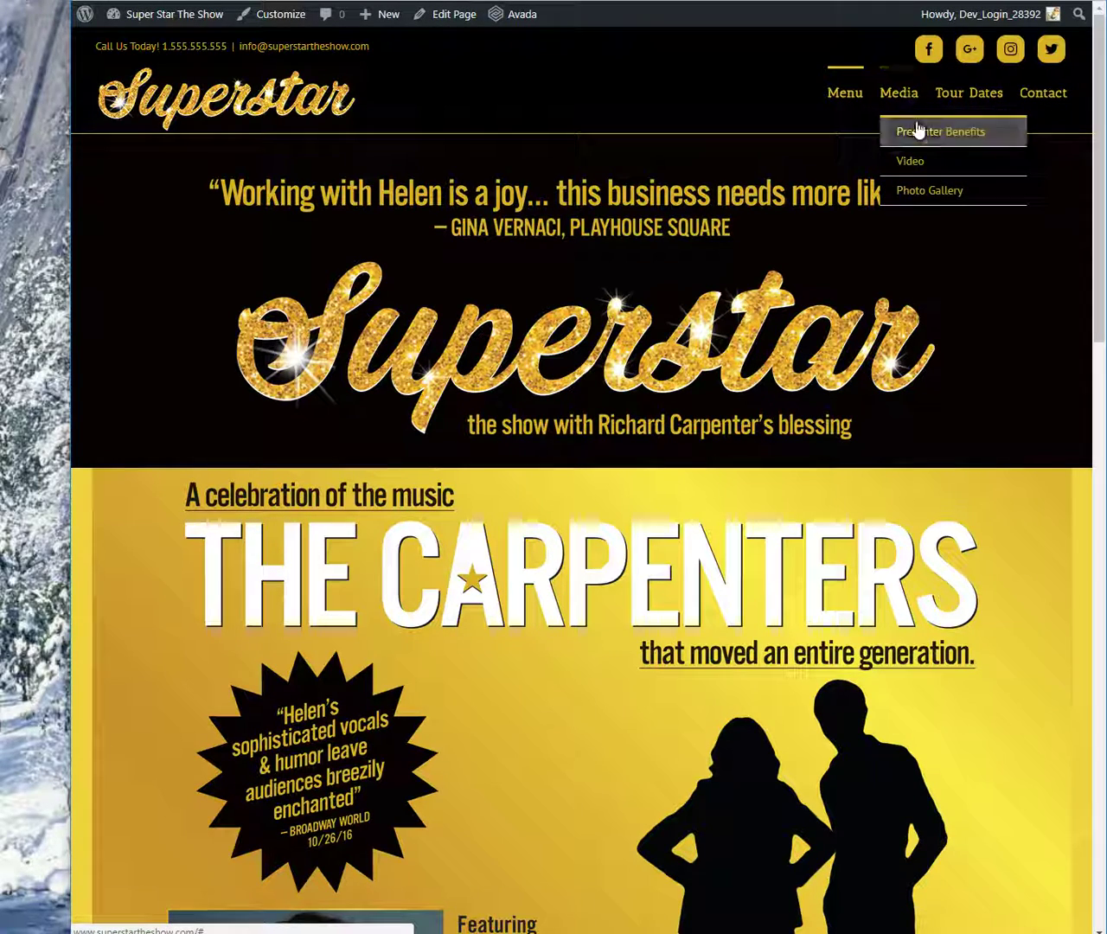
Resize the browser window to narrower and wider widths to check how the header menu and home page layout adapt.
left_click_drag(70, 160, 446, 153)
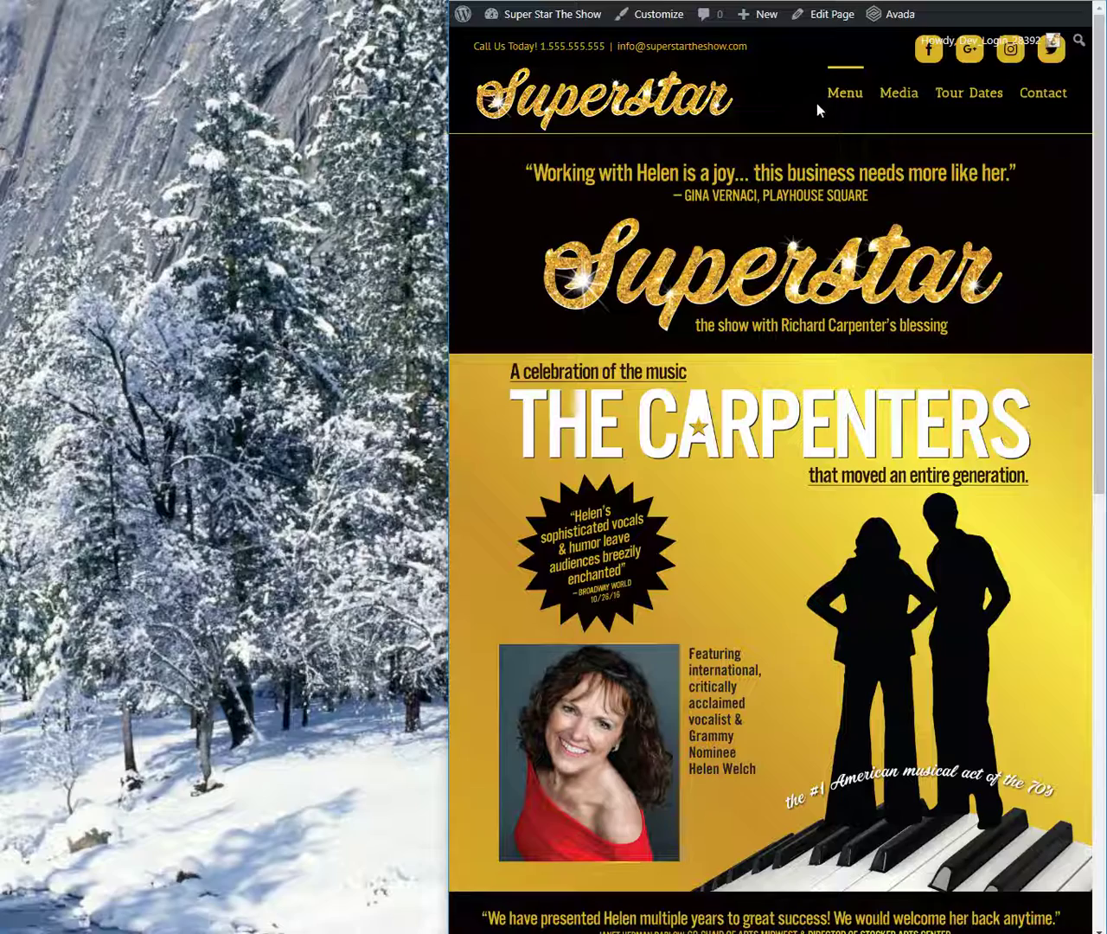
left_click_drag(448, 179, 132, 225)
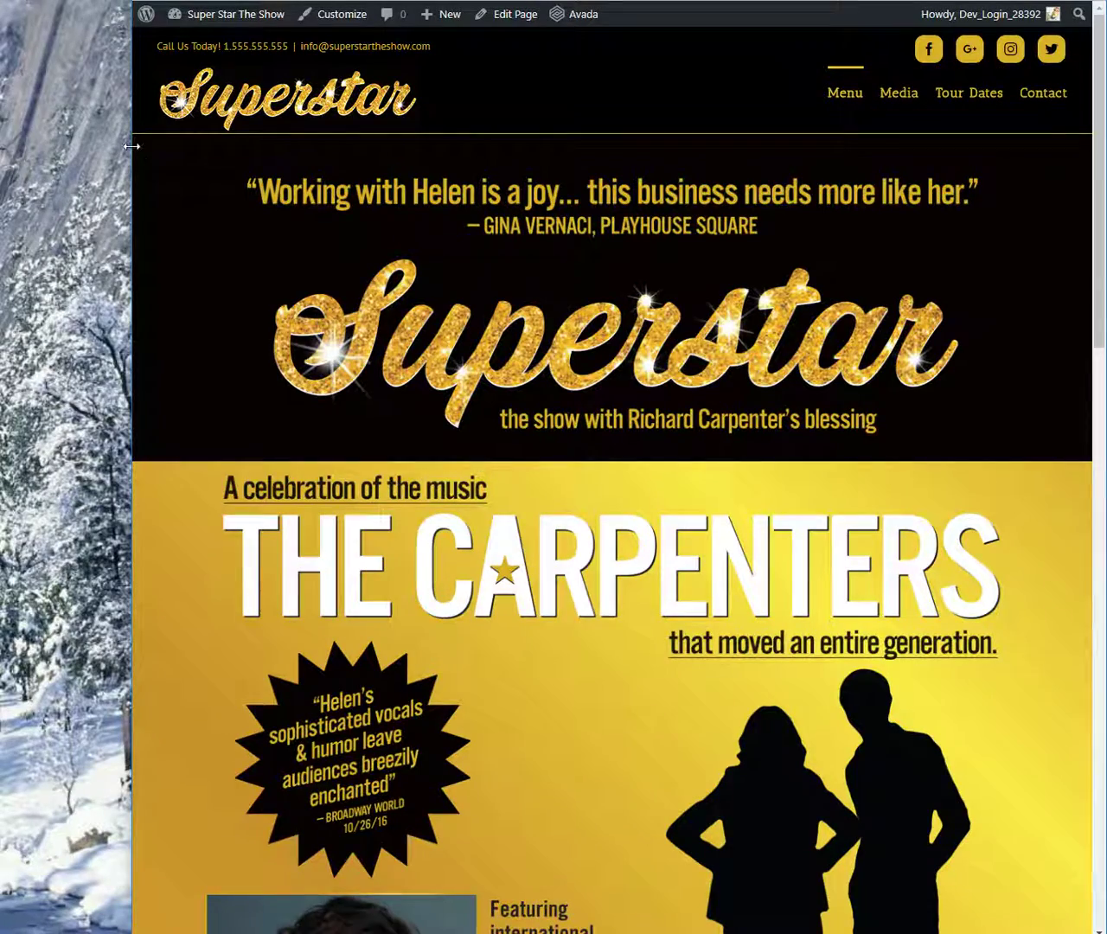
left_click_drag(131, 146, 228, 217)
Examine the home page from header to footer at the reduced width, checking the header navigation while scrolling, and widen the browser window.
scroll(589, 449, "down", 7)
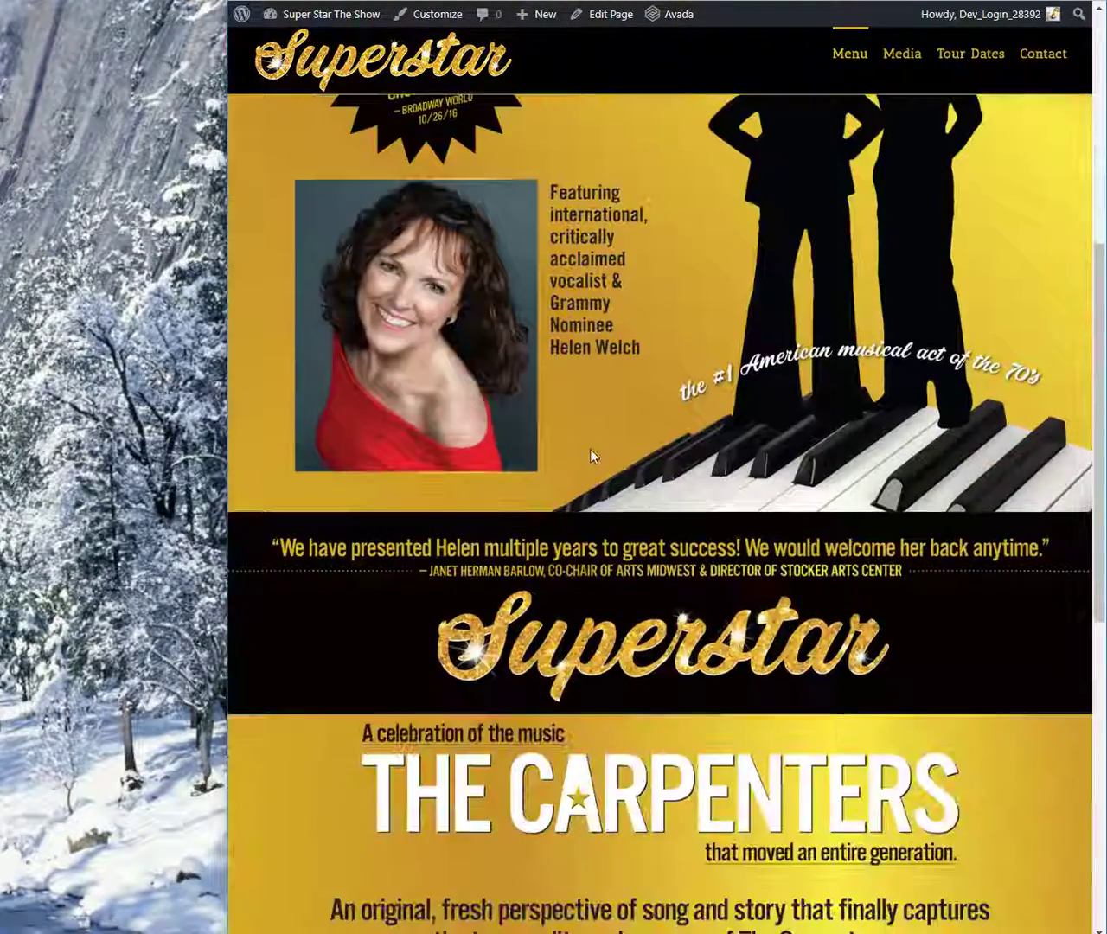
scroll(571, 545, "up", 7)
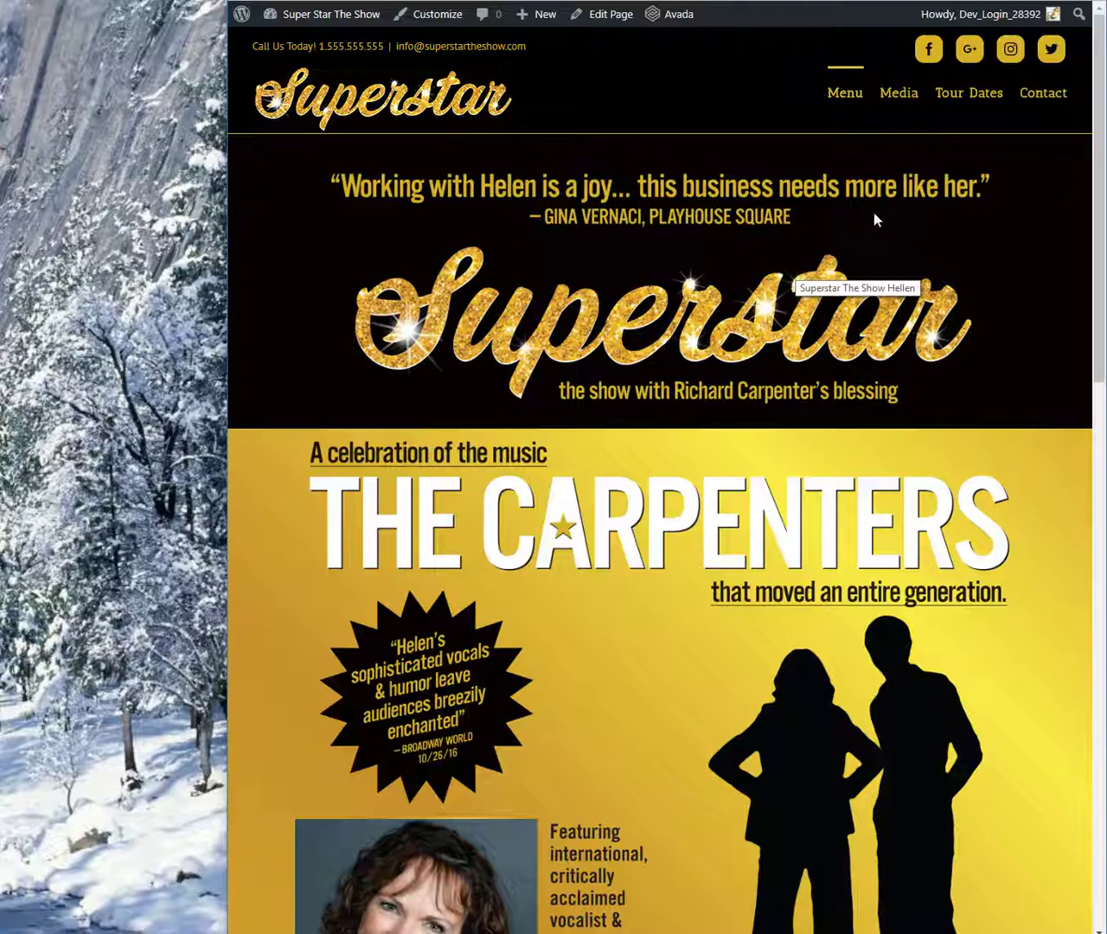
scroll(979, 381, "down", 15)
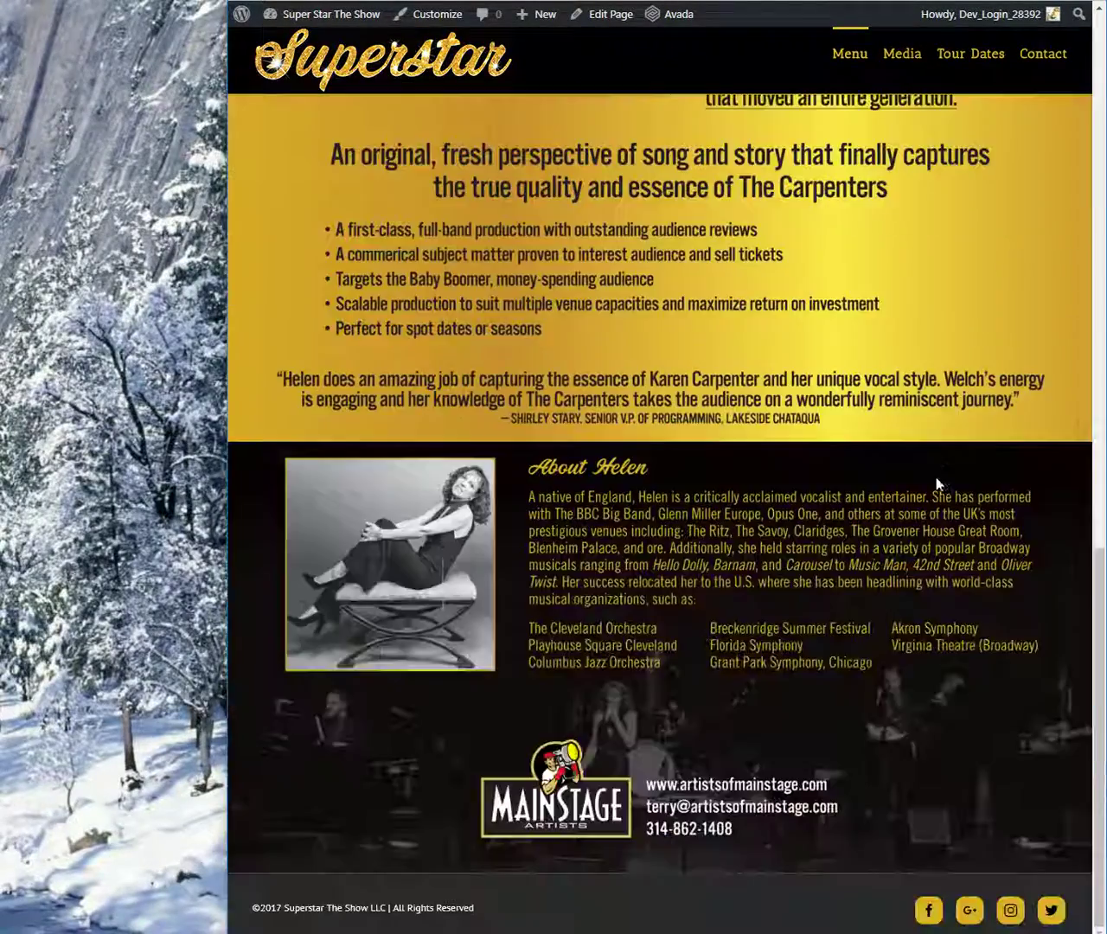
scroll(933, 486, "up", 15)
scroll(930, 595, "down", 10)
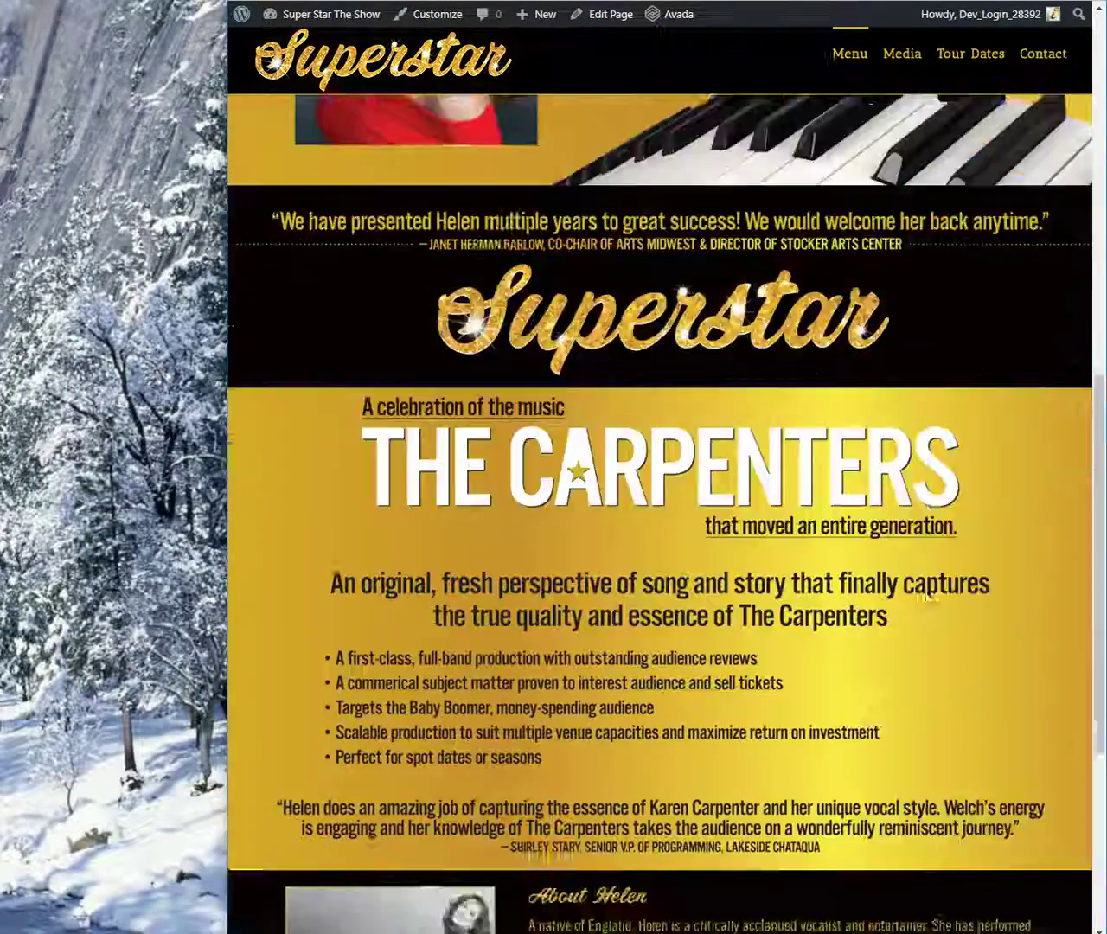
scroll(922, 584, "down", 5)
scroll(920, 588, "up", 12)
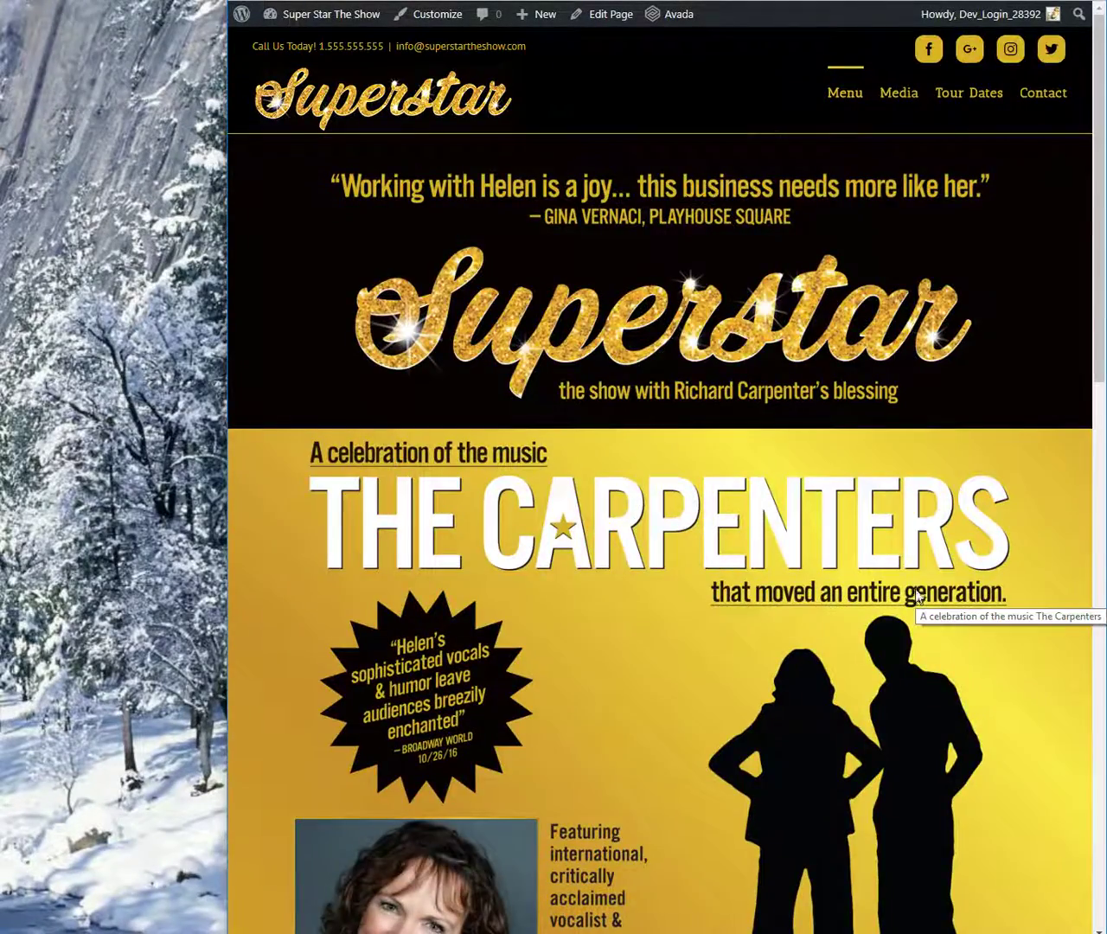
scroll(919, 595, "down", 12)
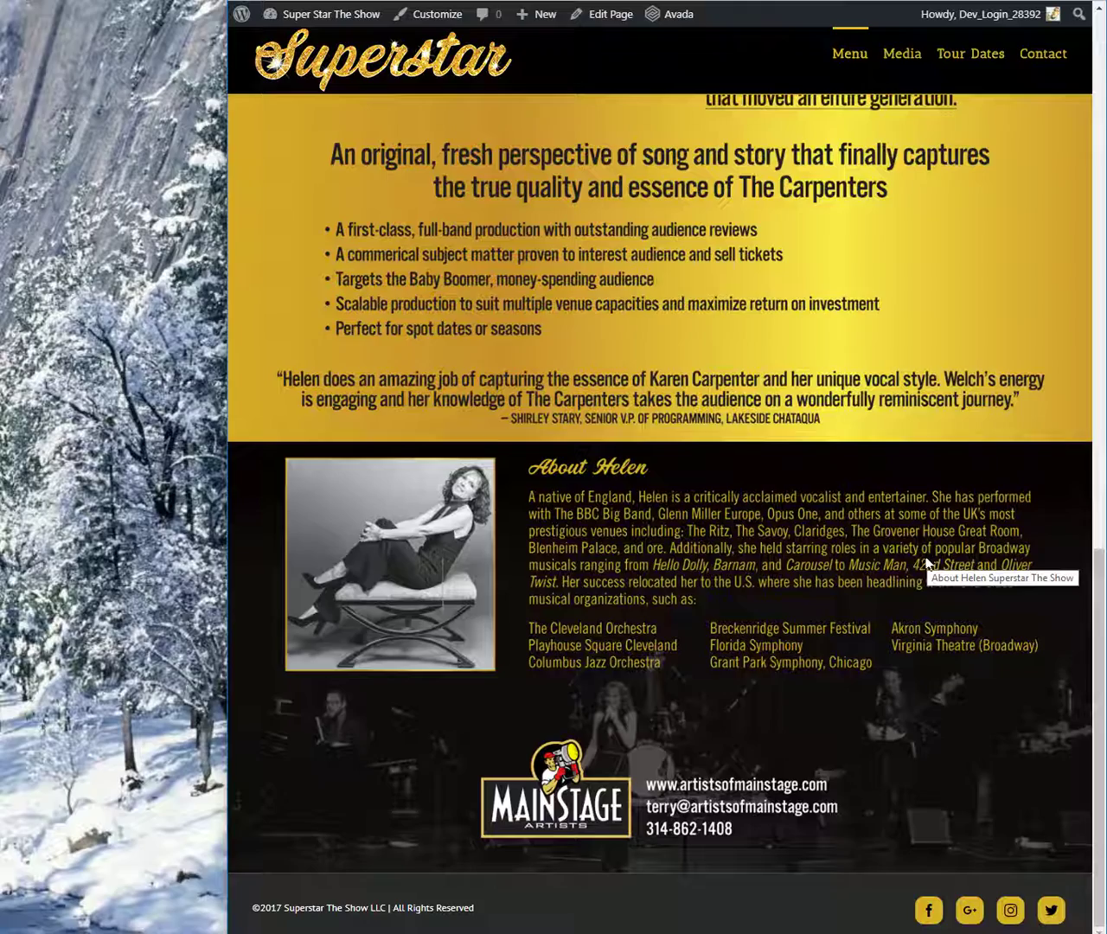
scroll(924, 571, "up", 12)
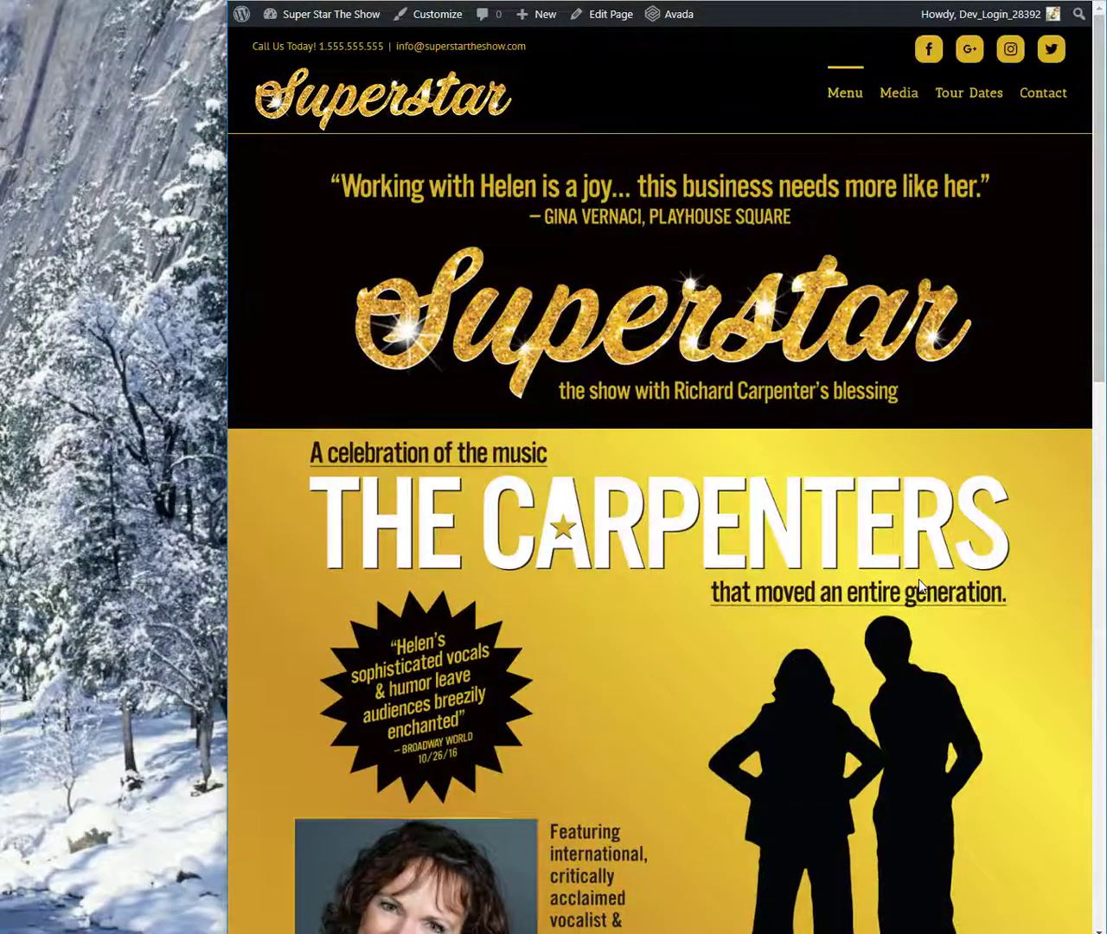
scroll(920, 587, "down", 12)
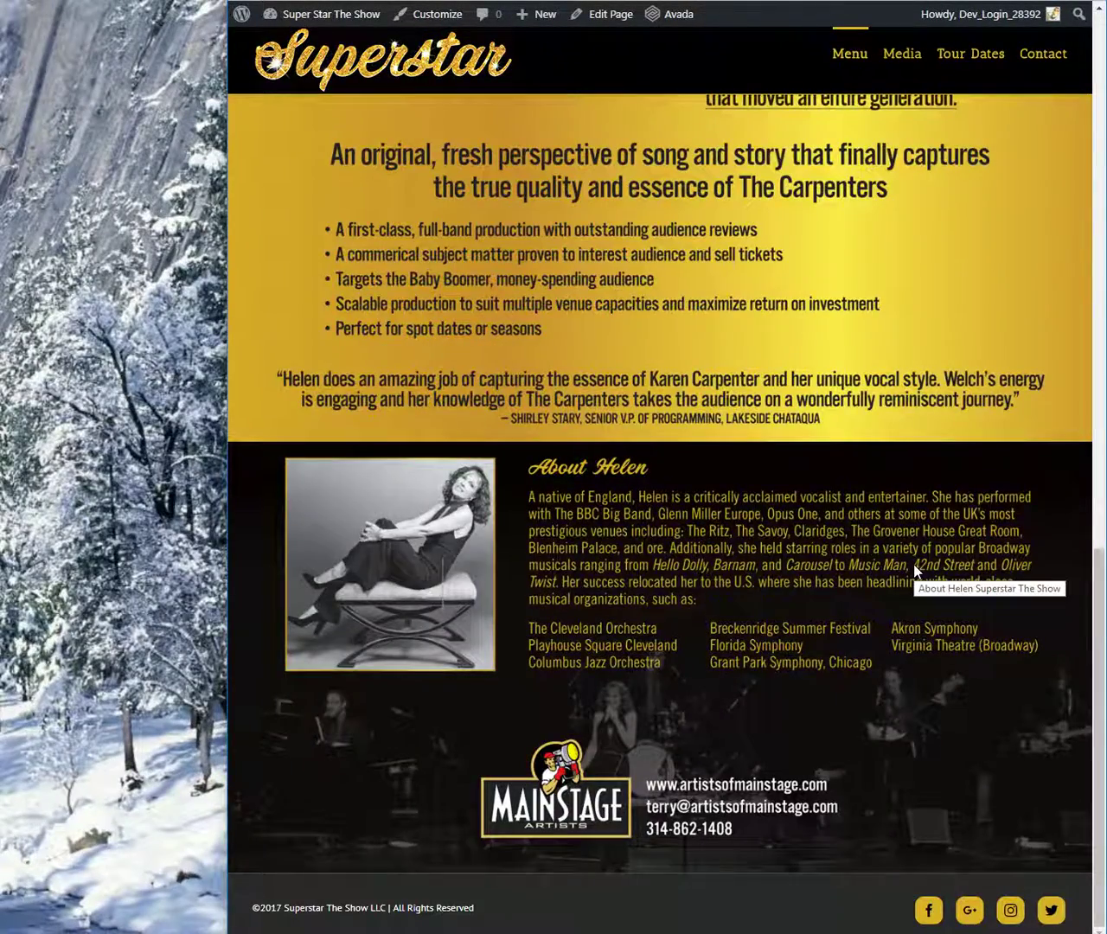
scroll(913, 563, "up", 12)
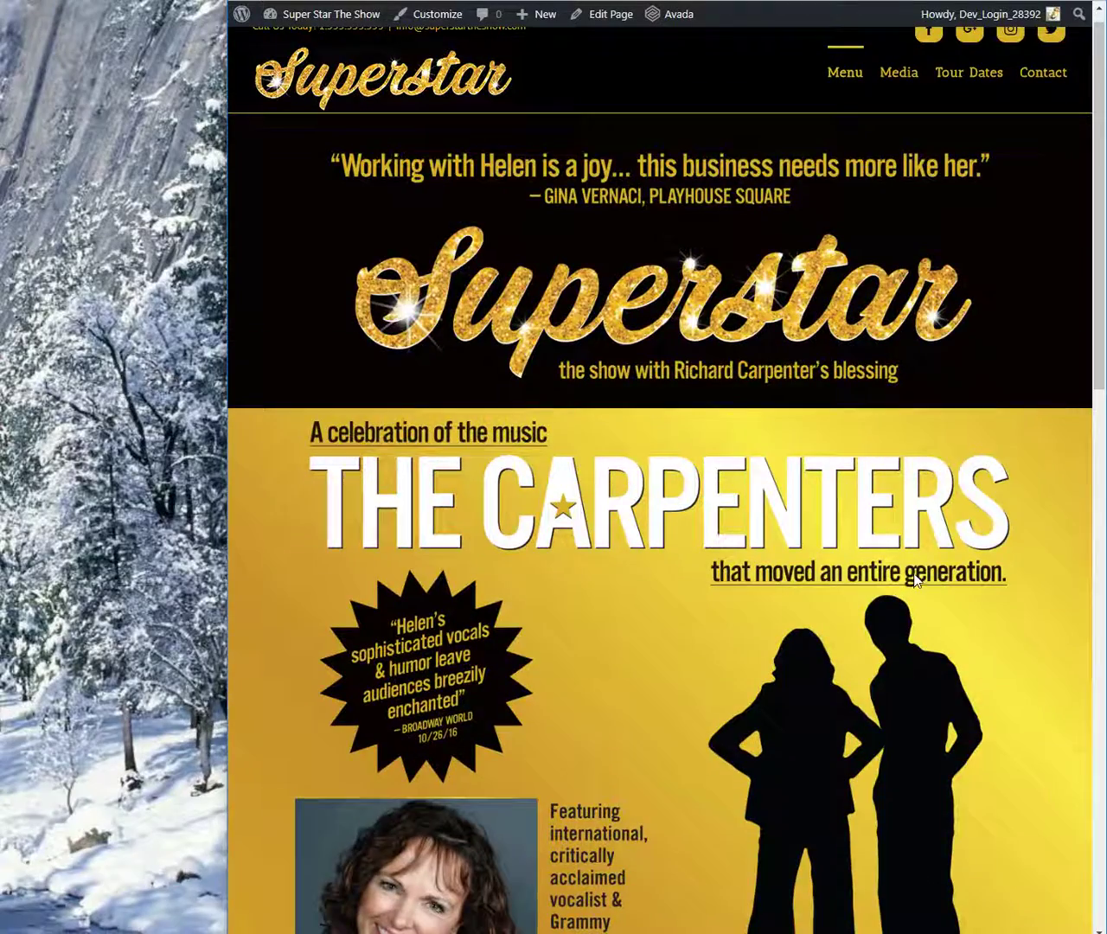
scroll(915, 581, "down", 12)
scroll(902, 555, "up", 12)
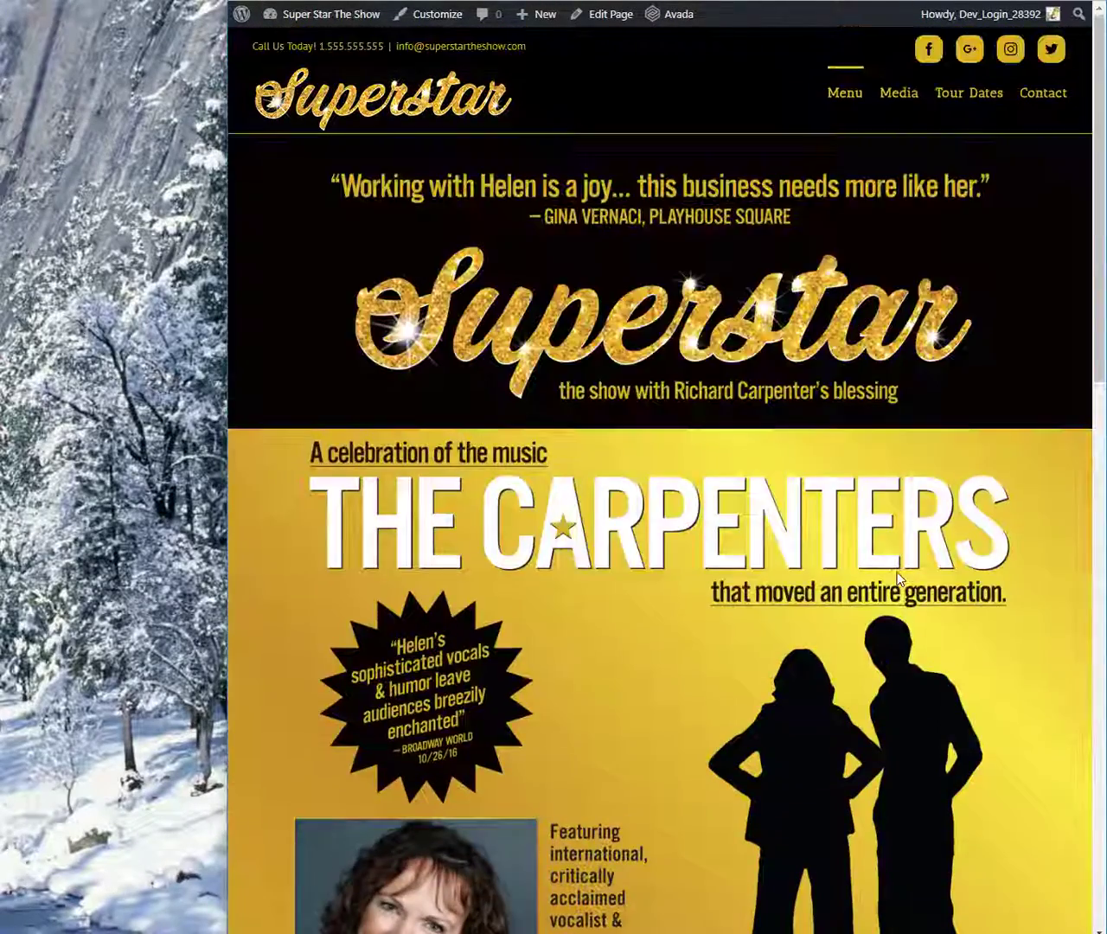
scroll(900, 578, "down", 5)
scroll(899, 577, "up", 5)
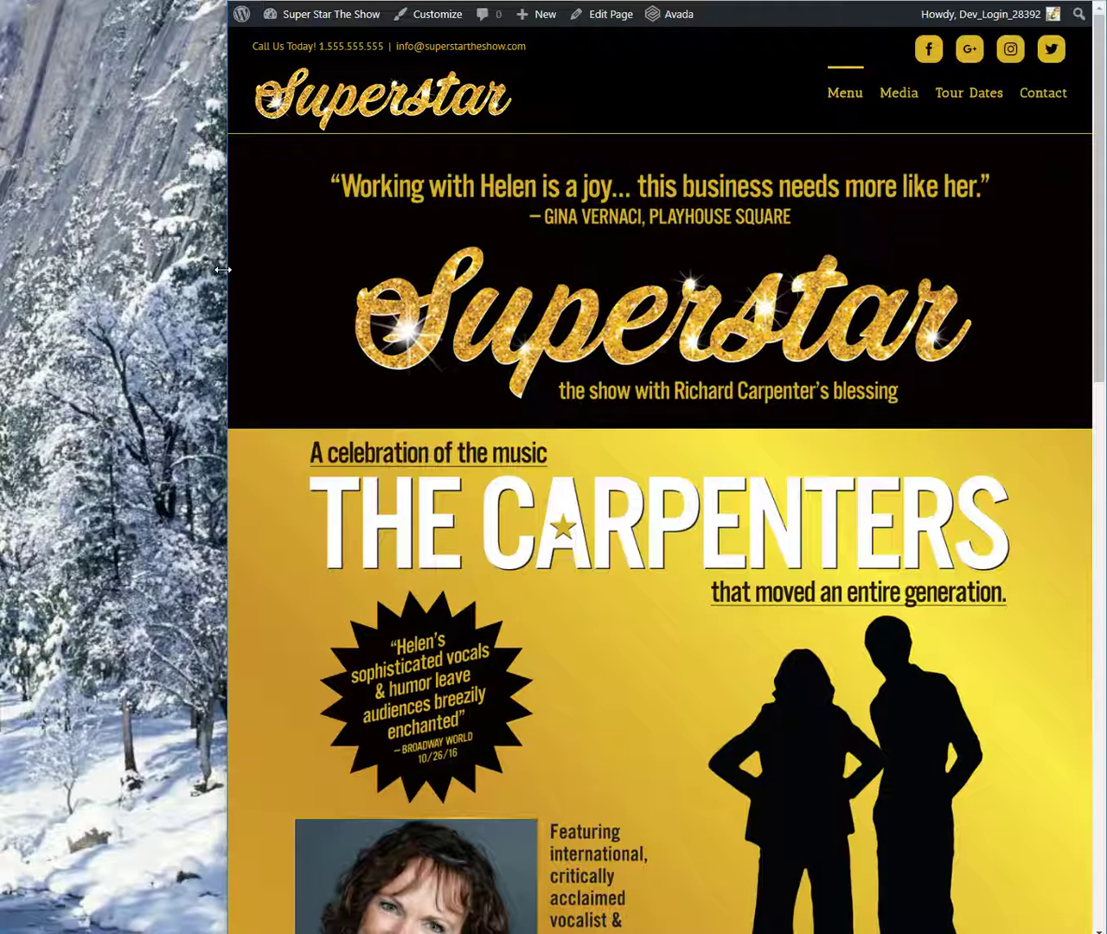
left_click_drag(222, 270, 143, 281)
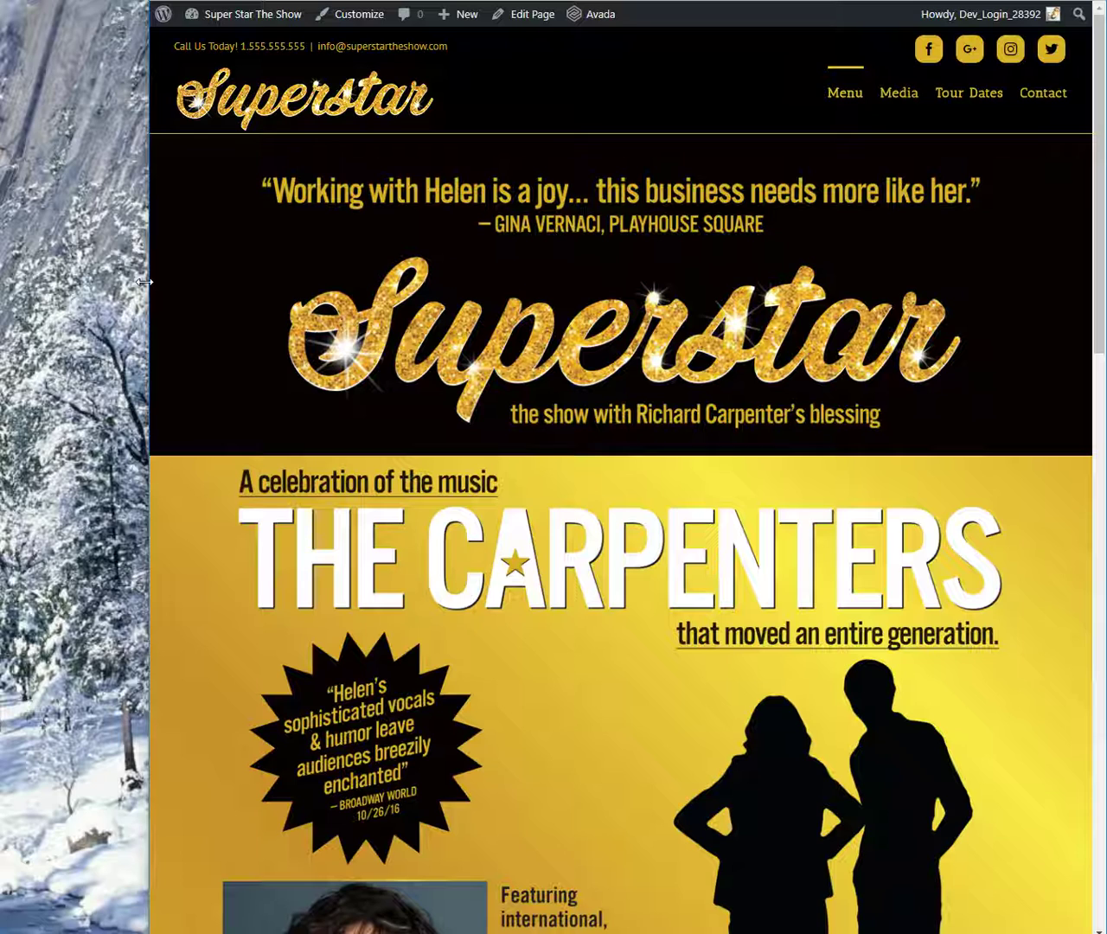